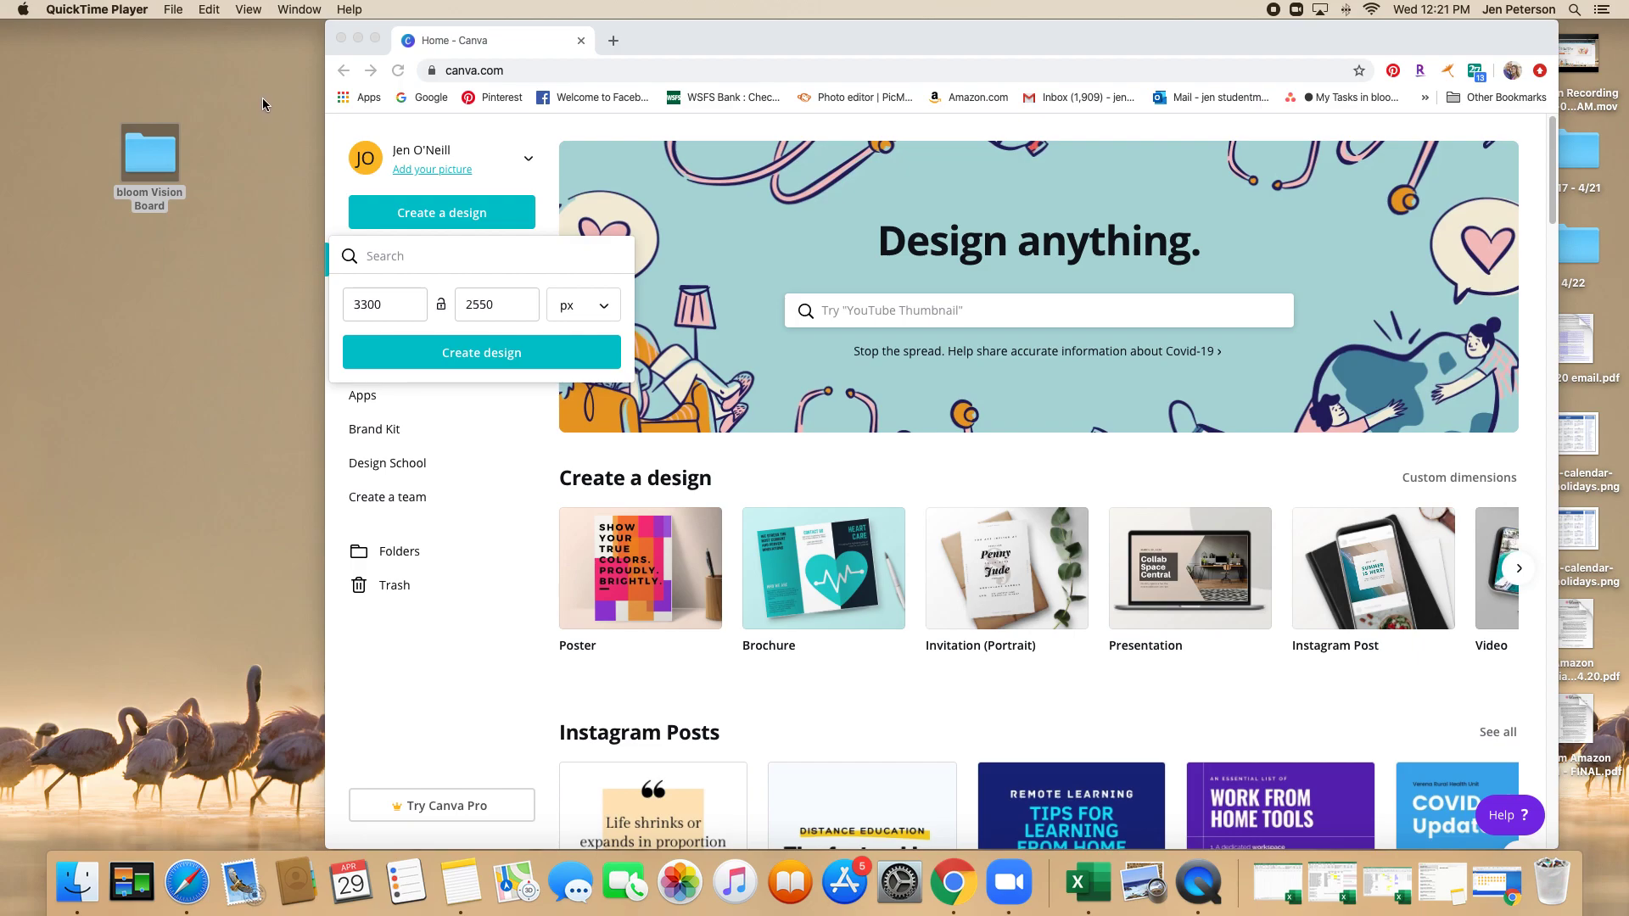
Open the bloom Vision Board folder and preview Blank Vision Board to Print.png, closing both windows when done.
click(150, 161)
double_click(150, 163)
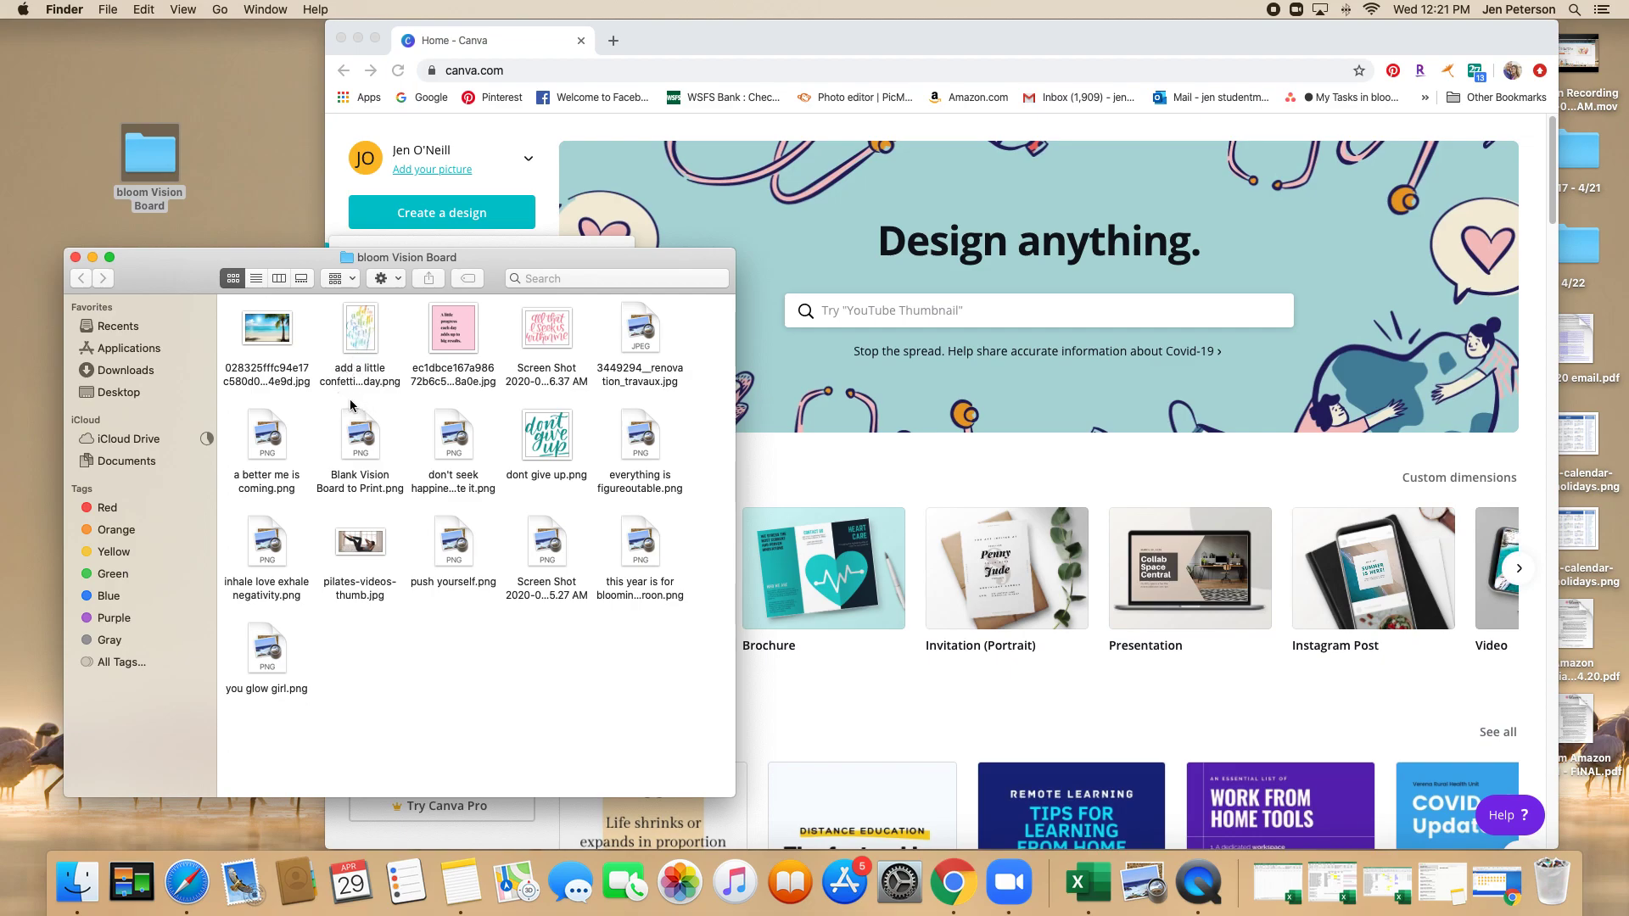
double_click(372, 441)
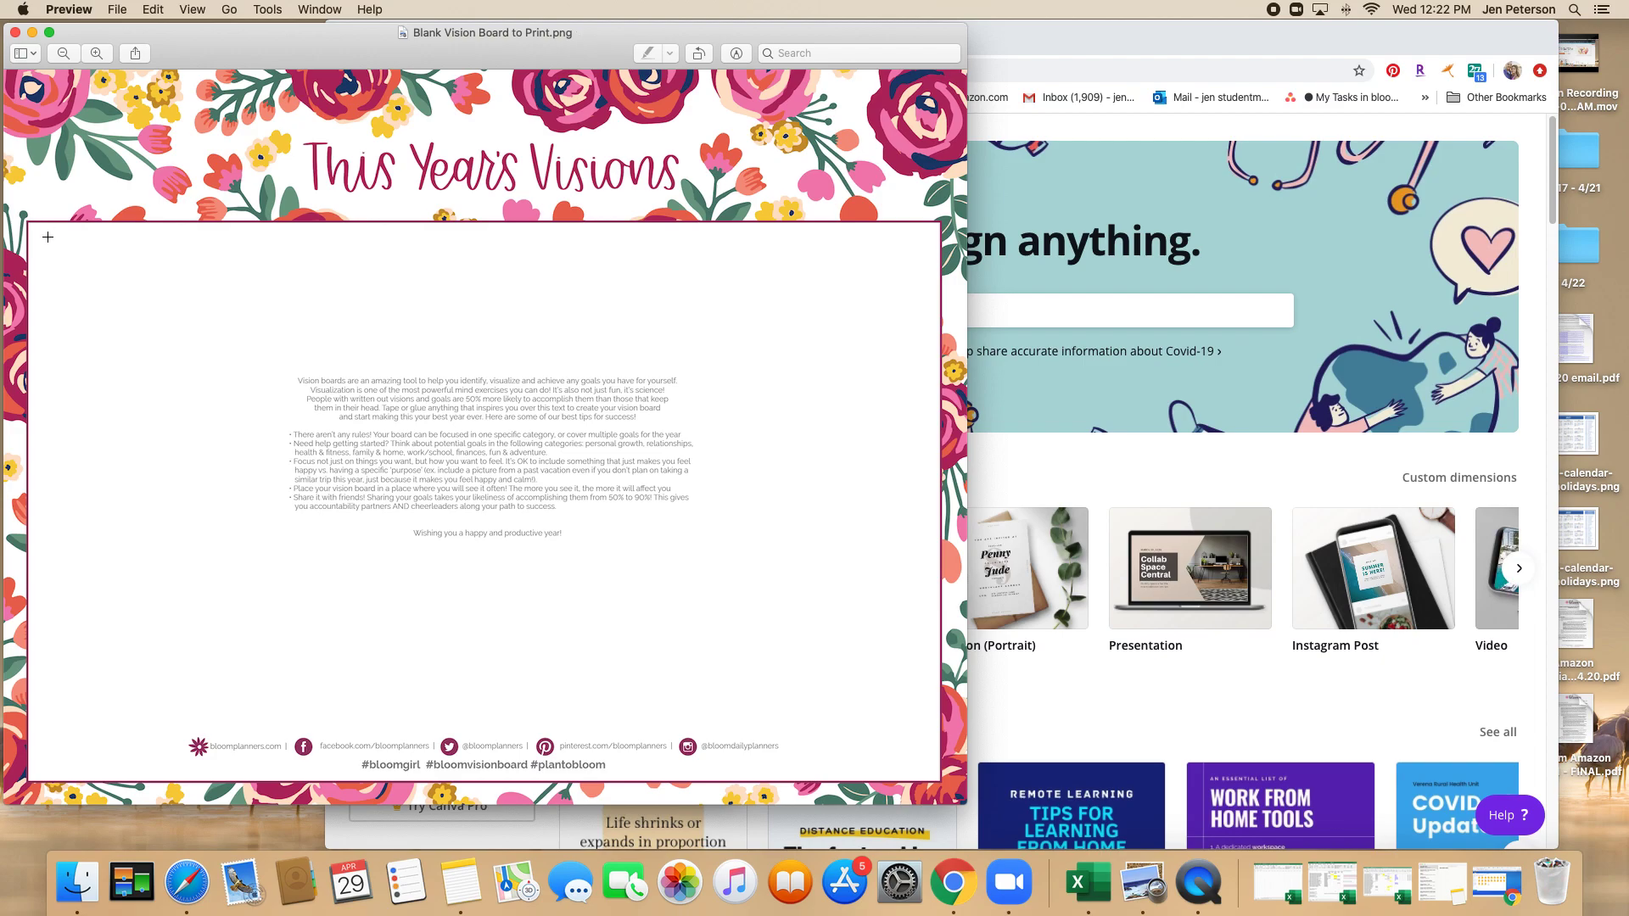
click(14, 32)
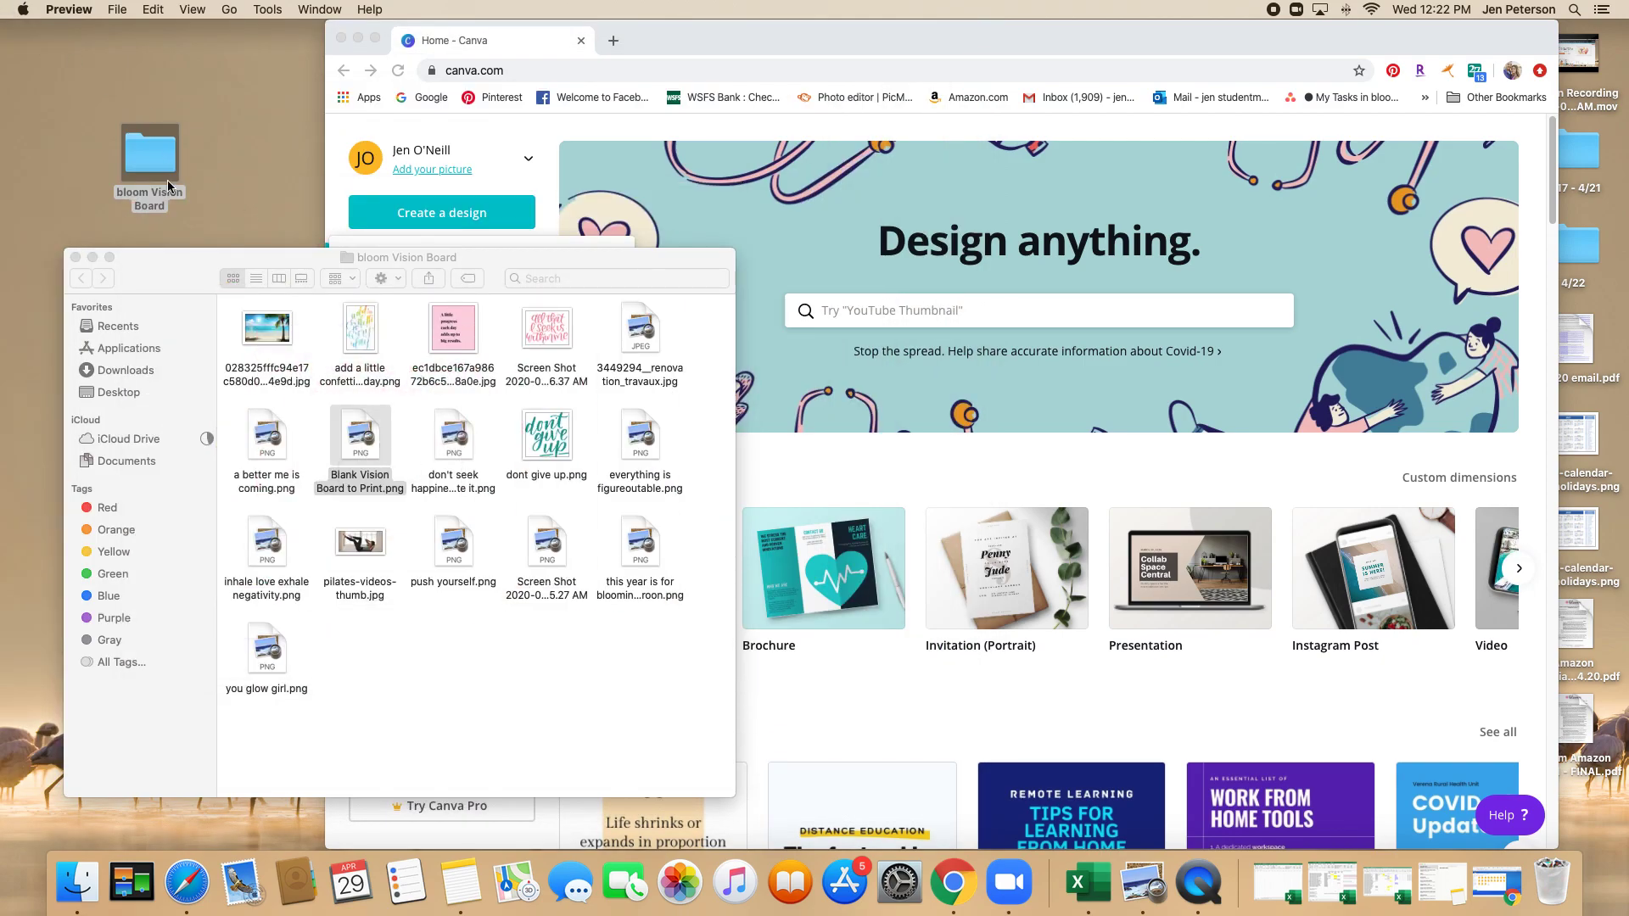
click(75, 257)
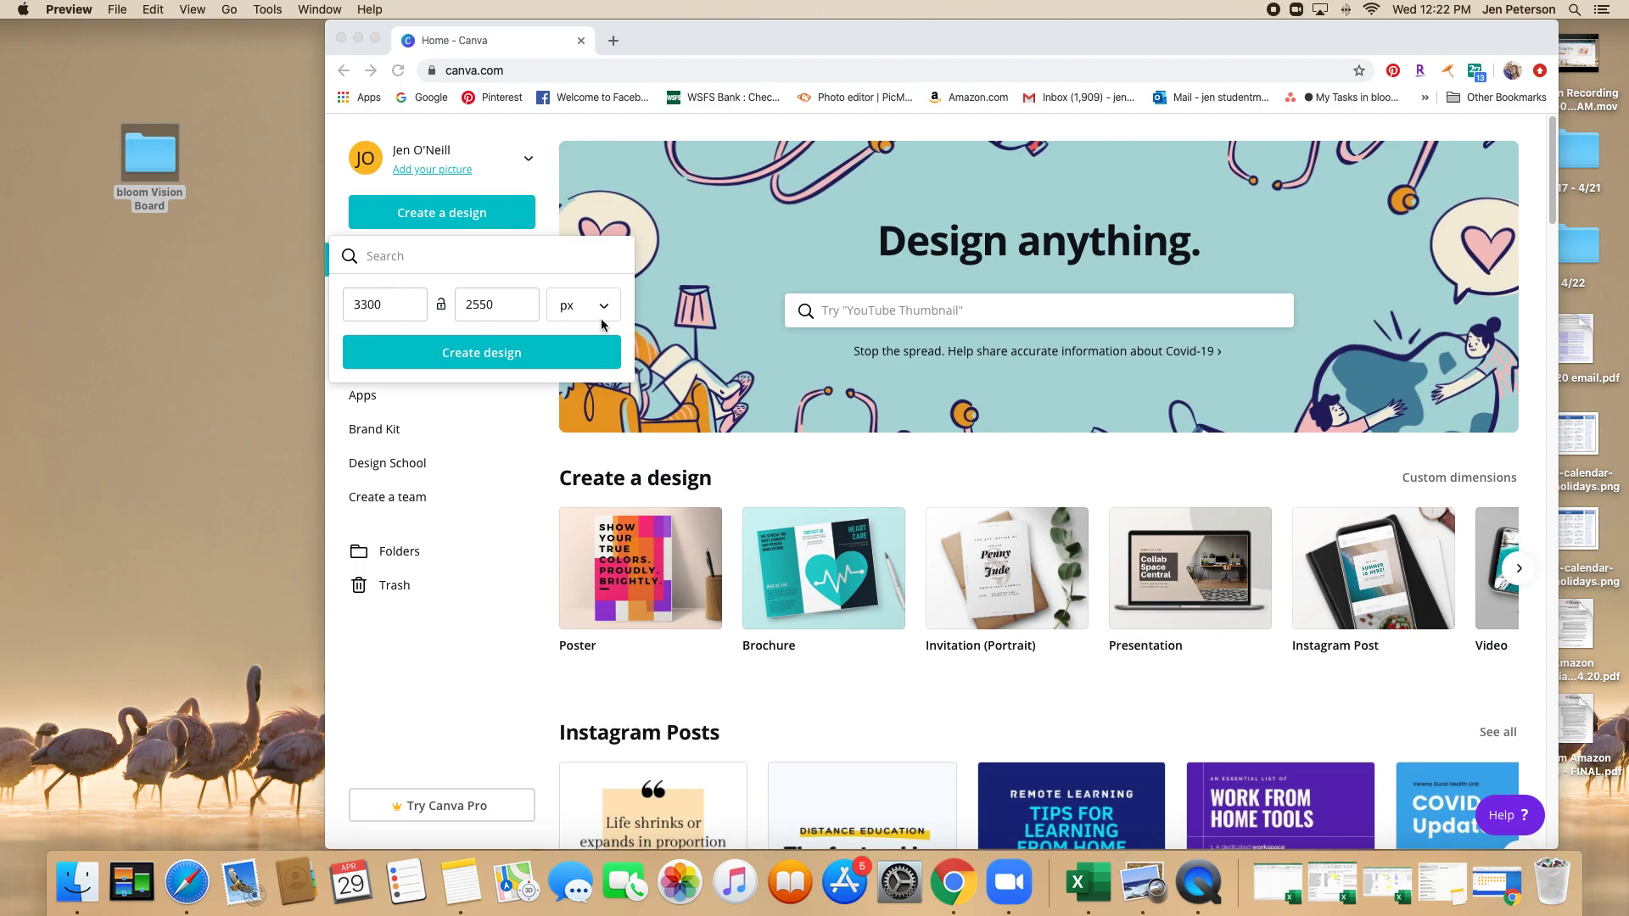
Create a blank 3300 × 2550 px design and show the uploaded images.
click(470, 361)
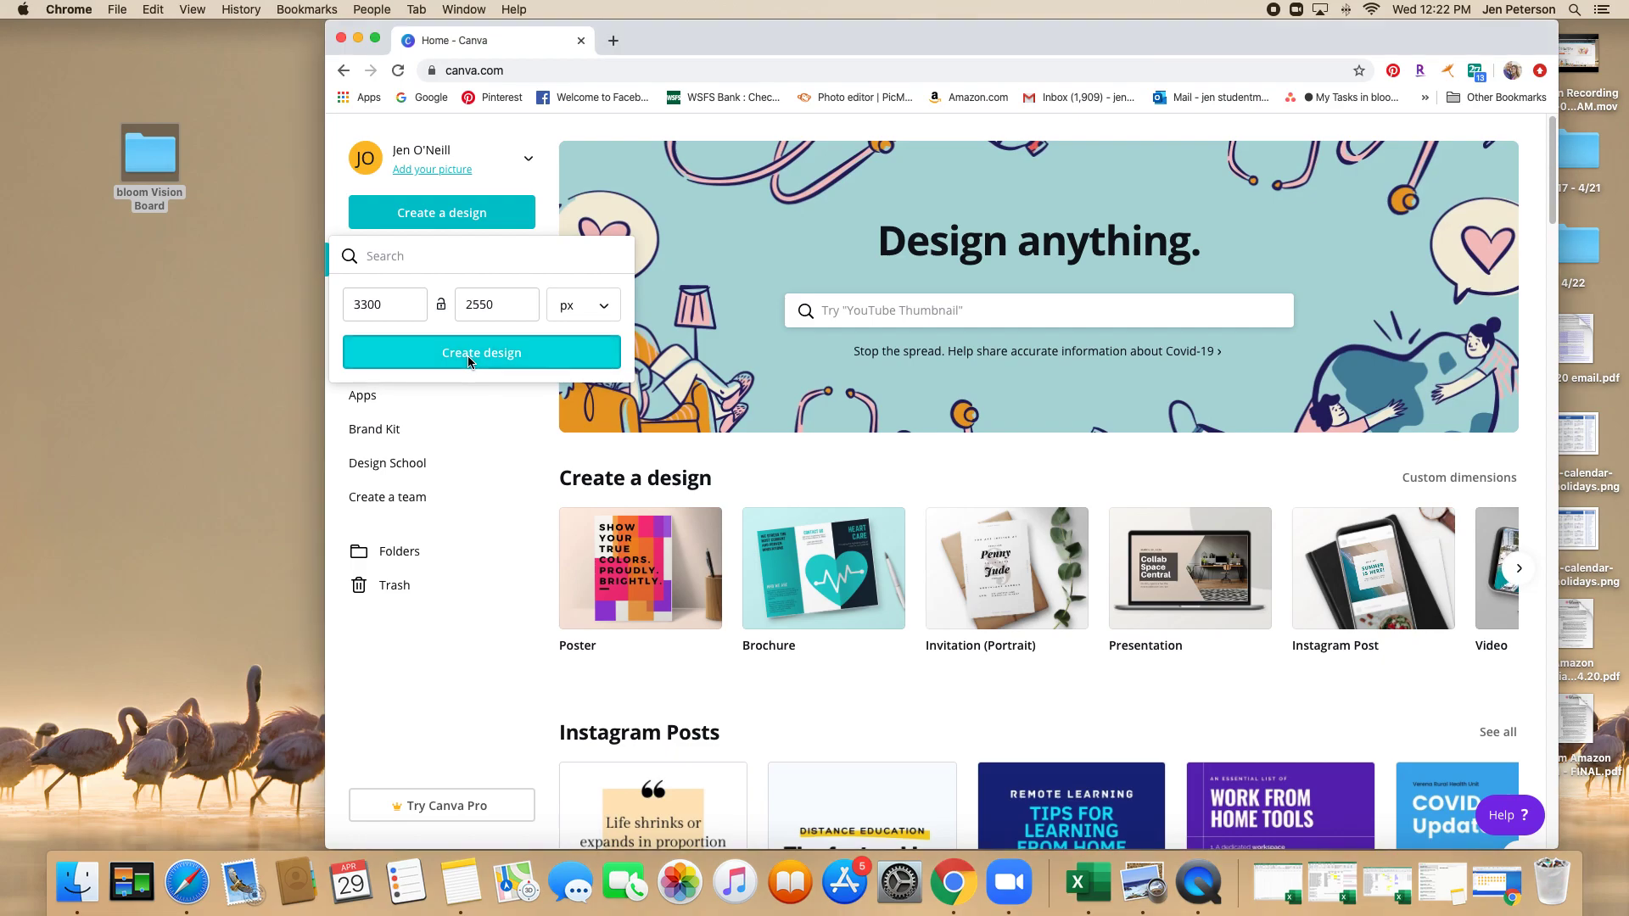
click(476, 361)
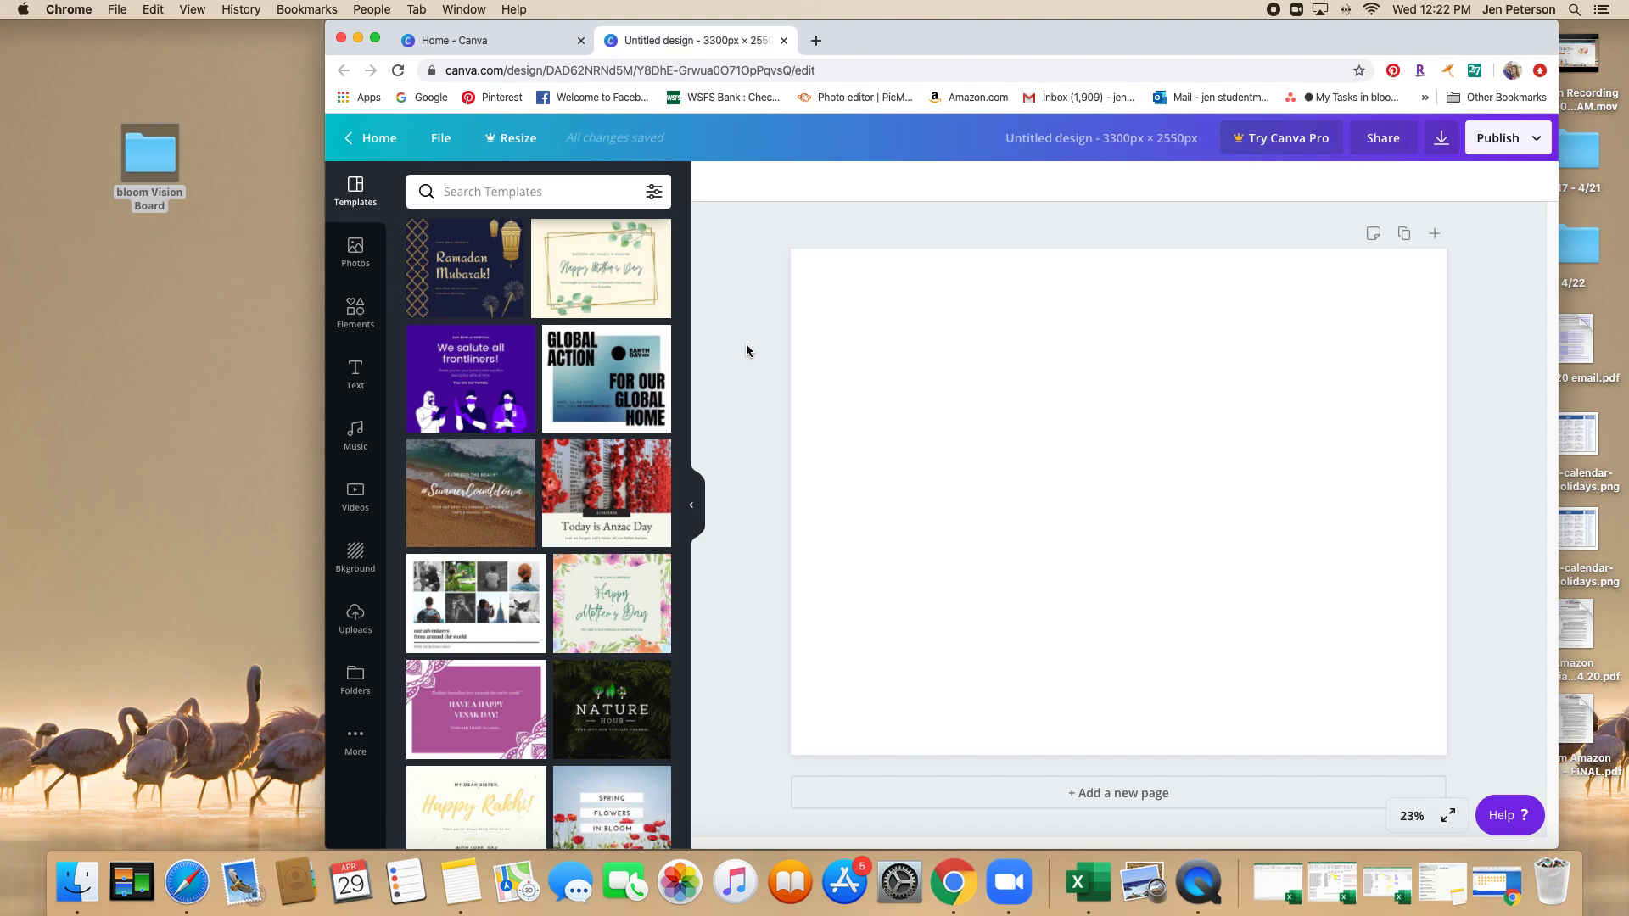
click(356, 622)
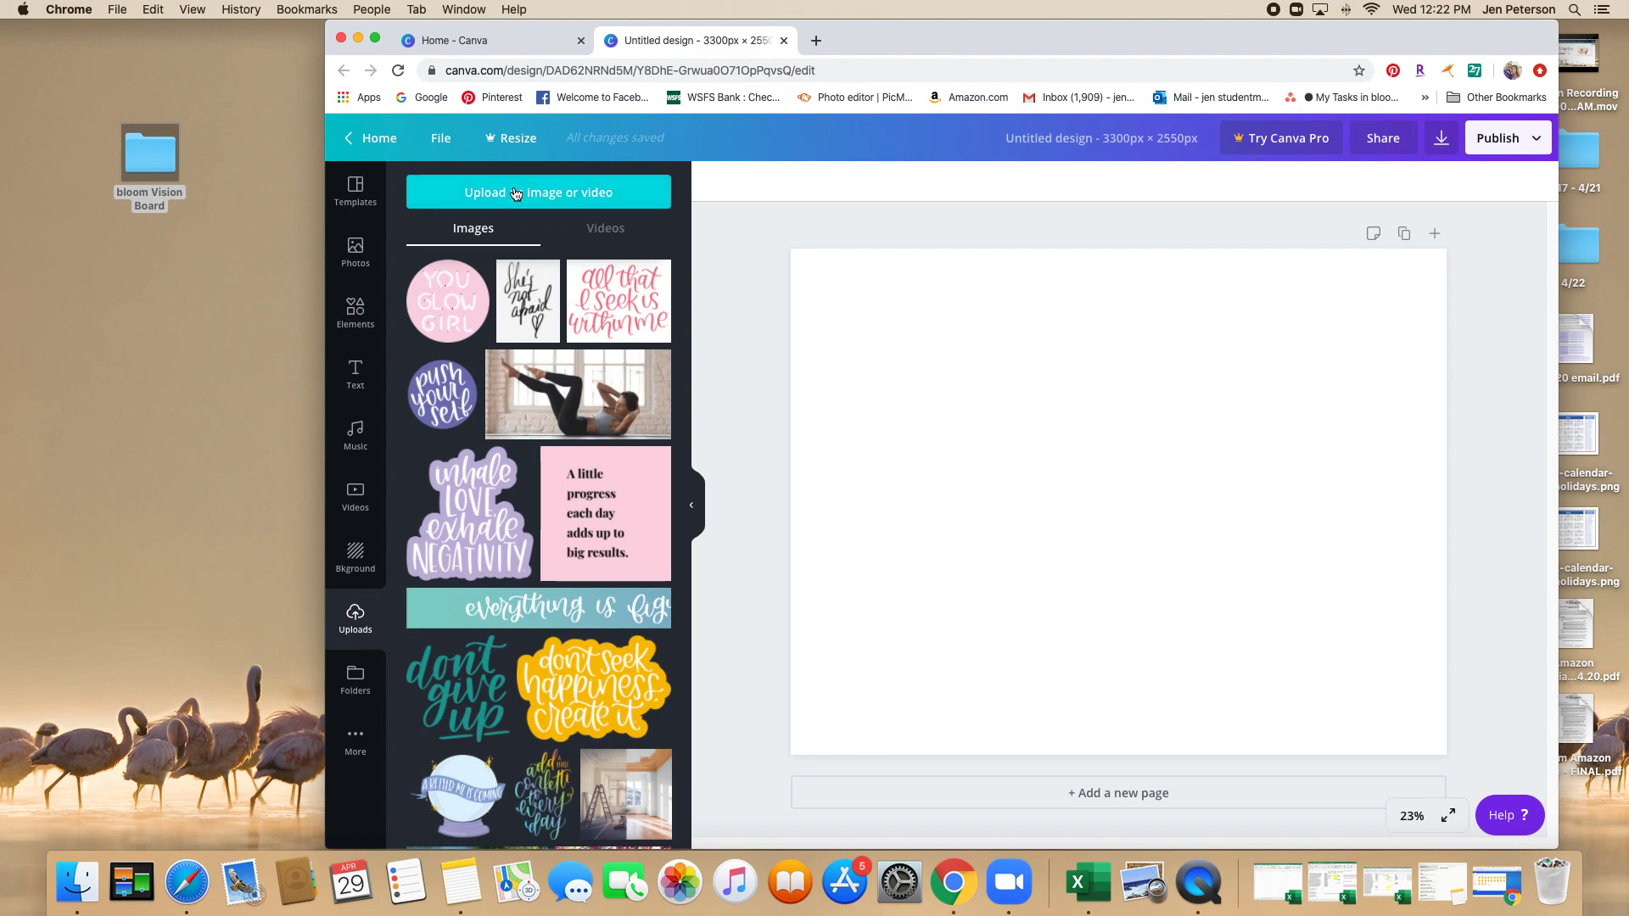
click(555, 207)
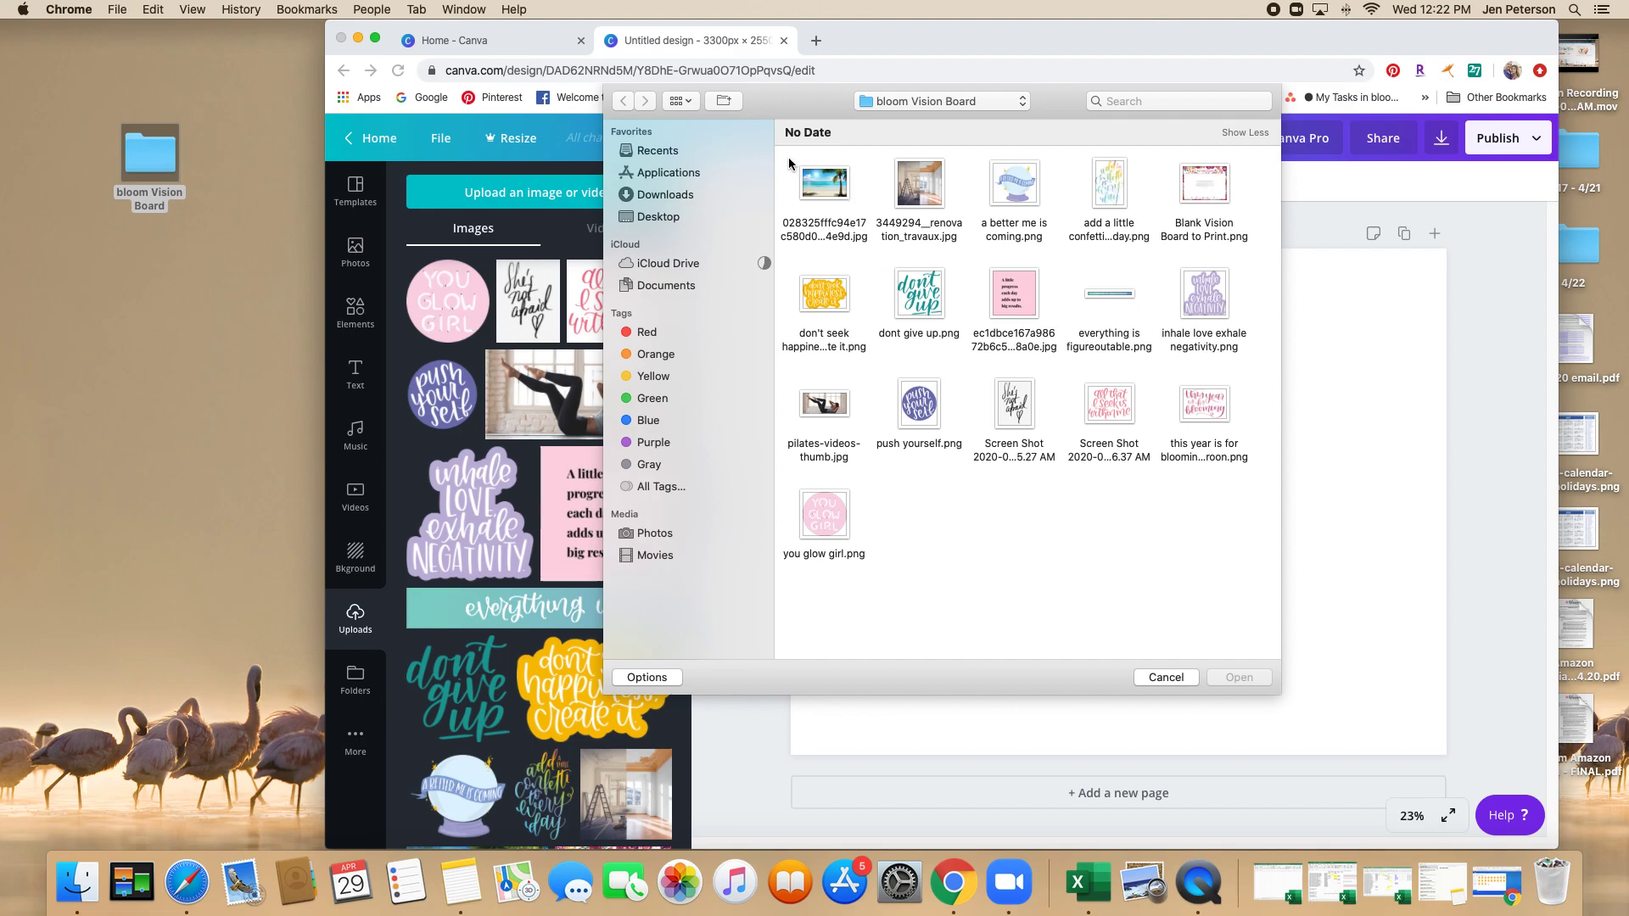
drag(789, 158, 1235, 581)
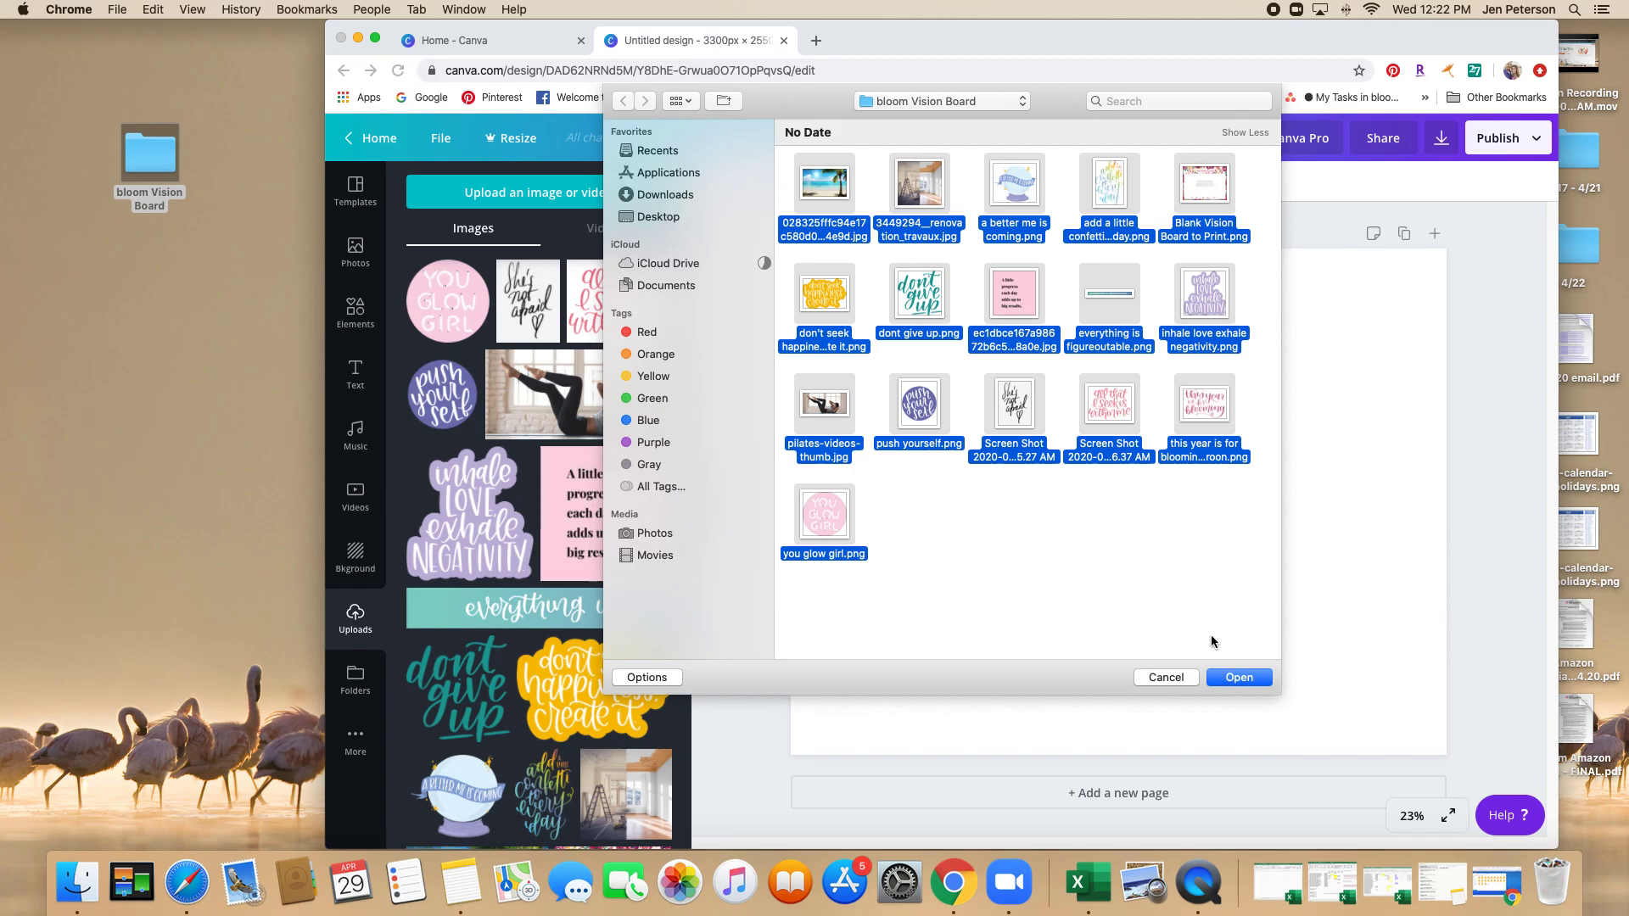
click(1179, 682)
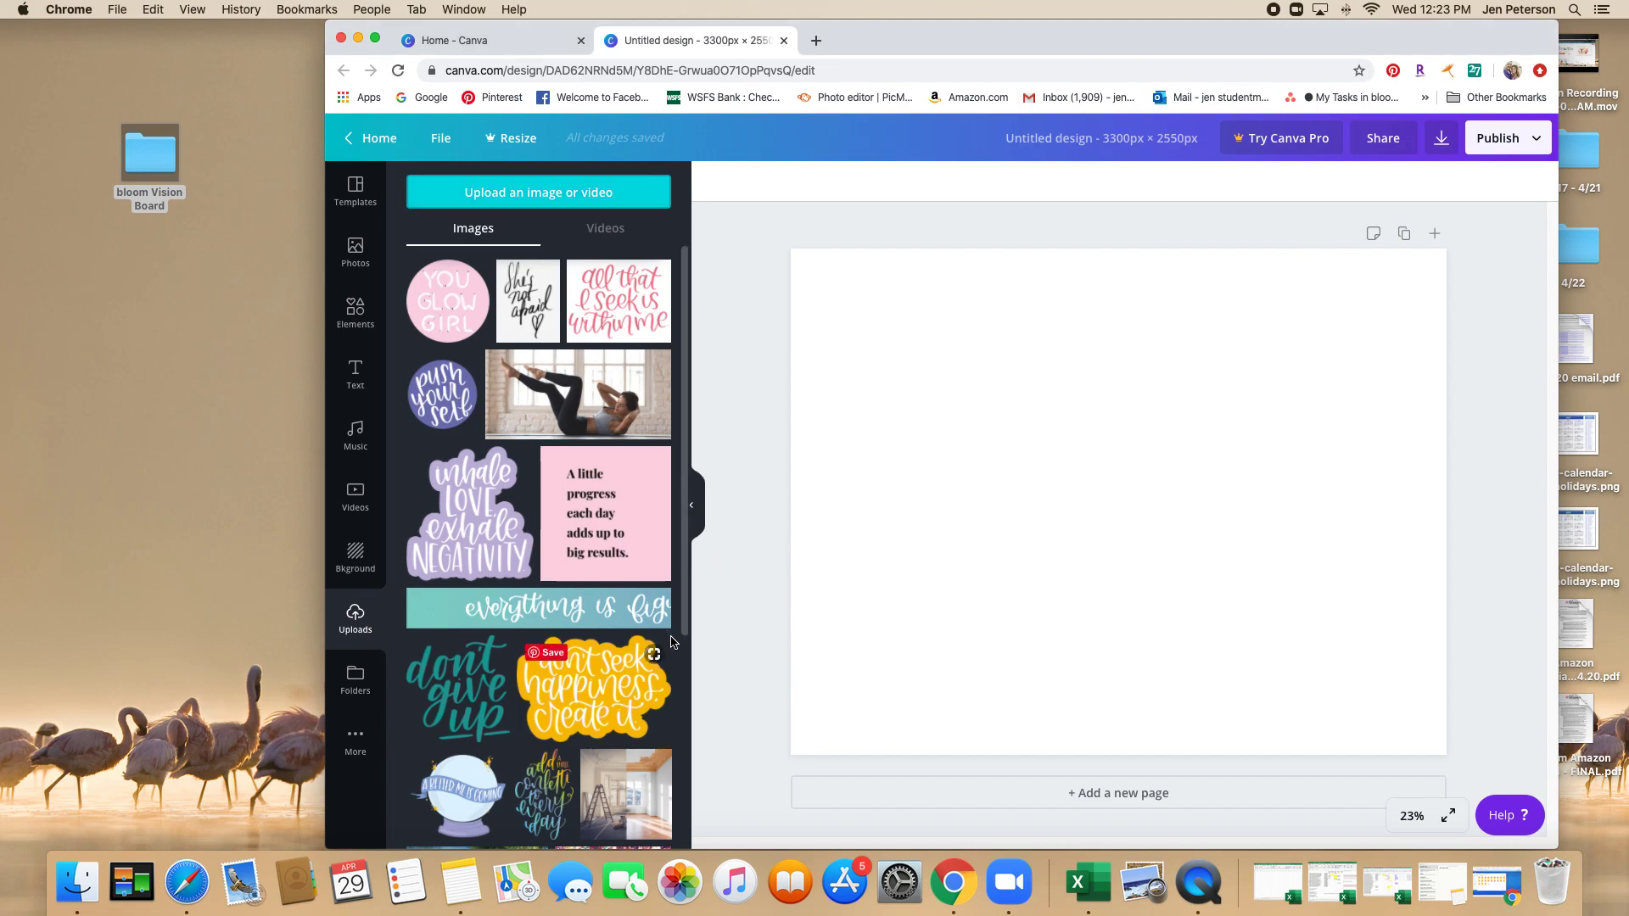
click(666, 650)
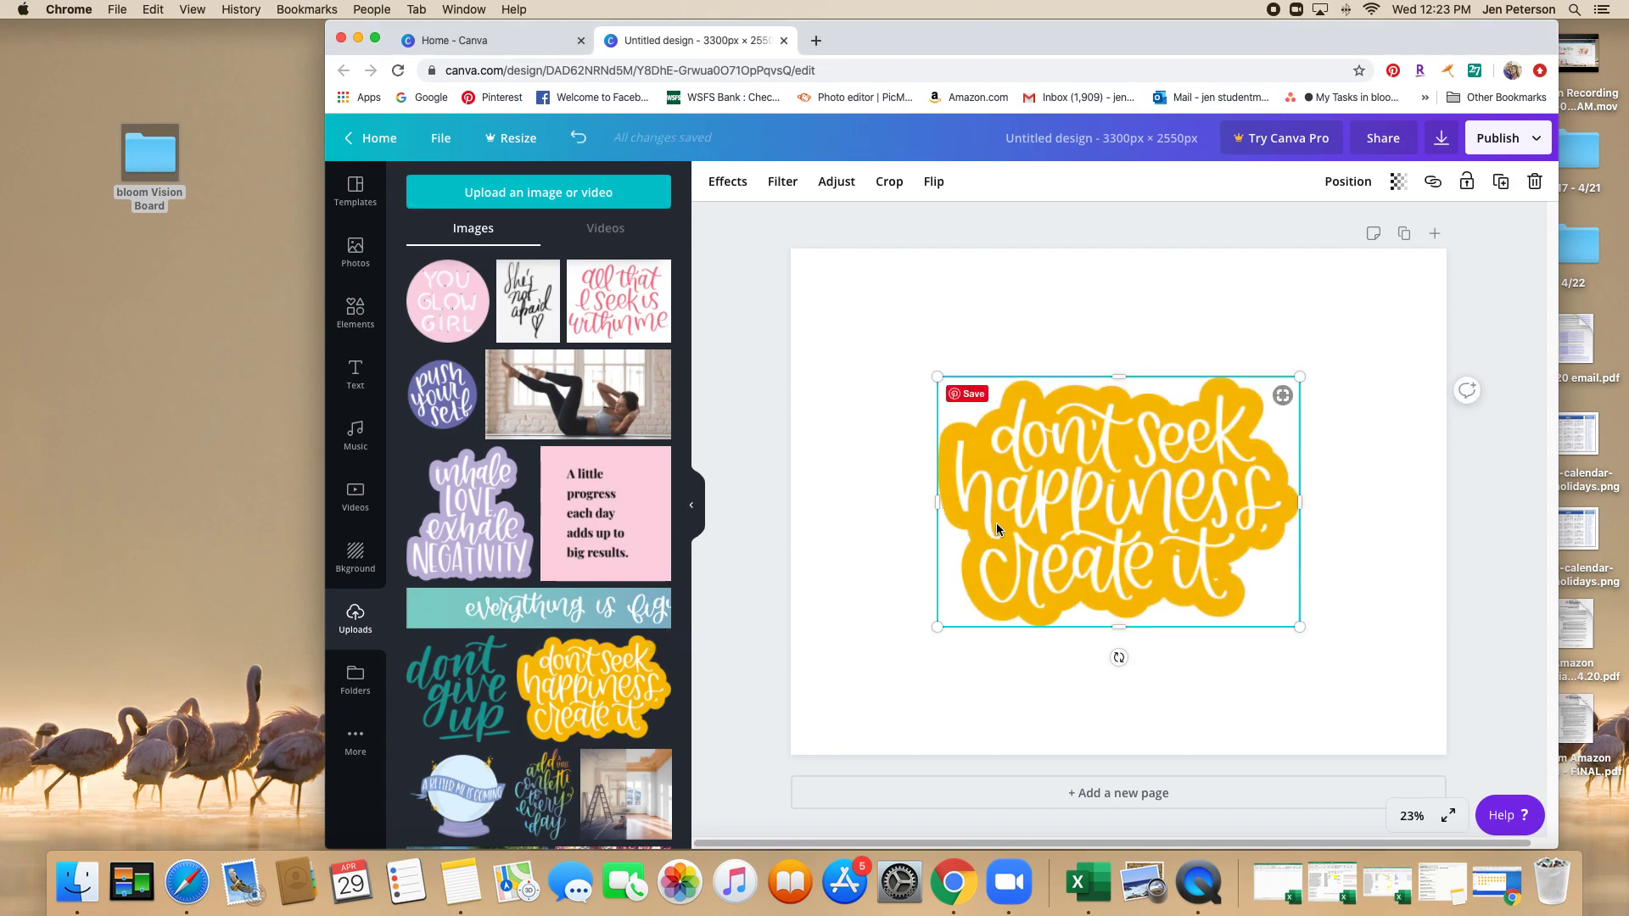
key(Delete)
Add the uploaded "This Year's Visions" template image and enlarge it to fill the whole page.
scroll(638, 497, down, 5)
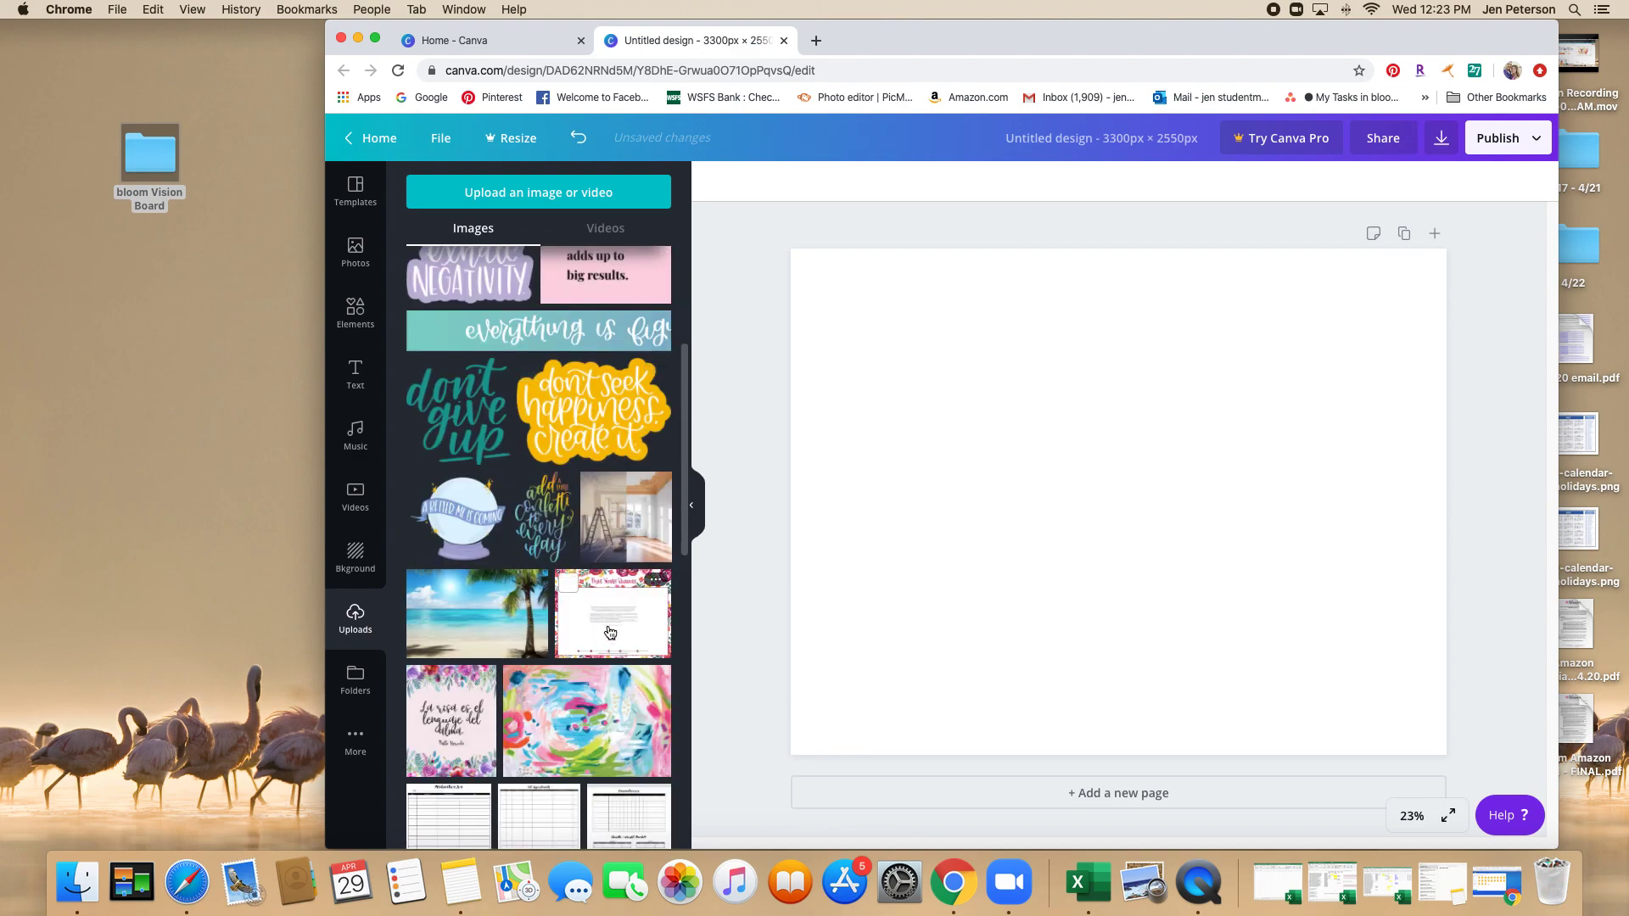
click(609, 632)
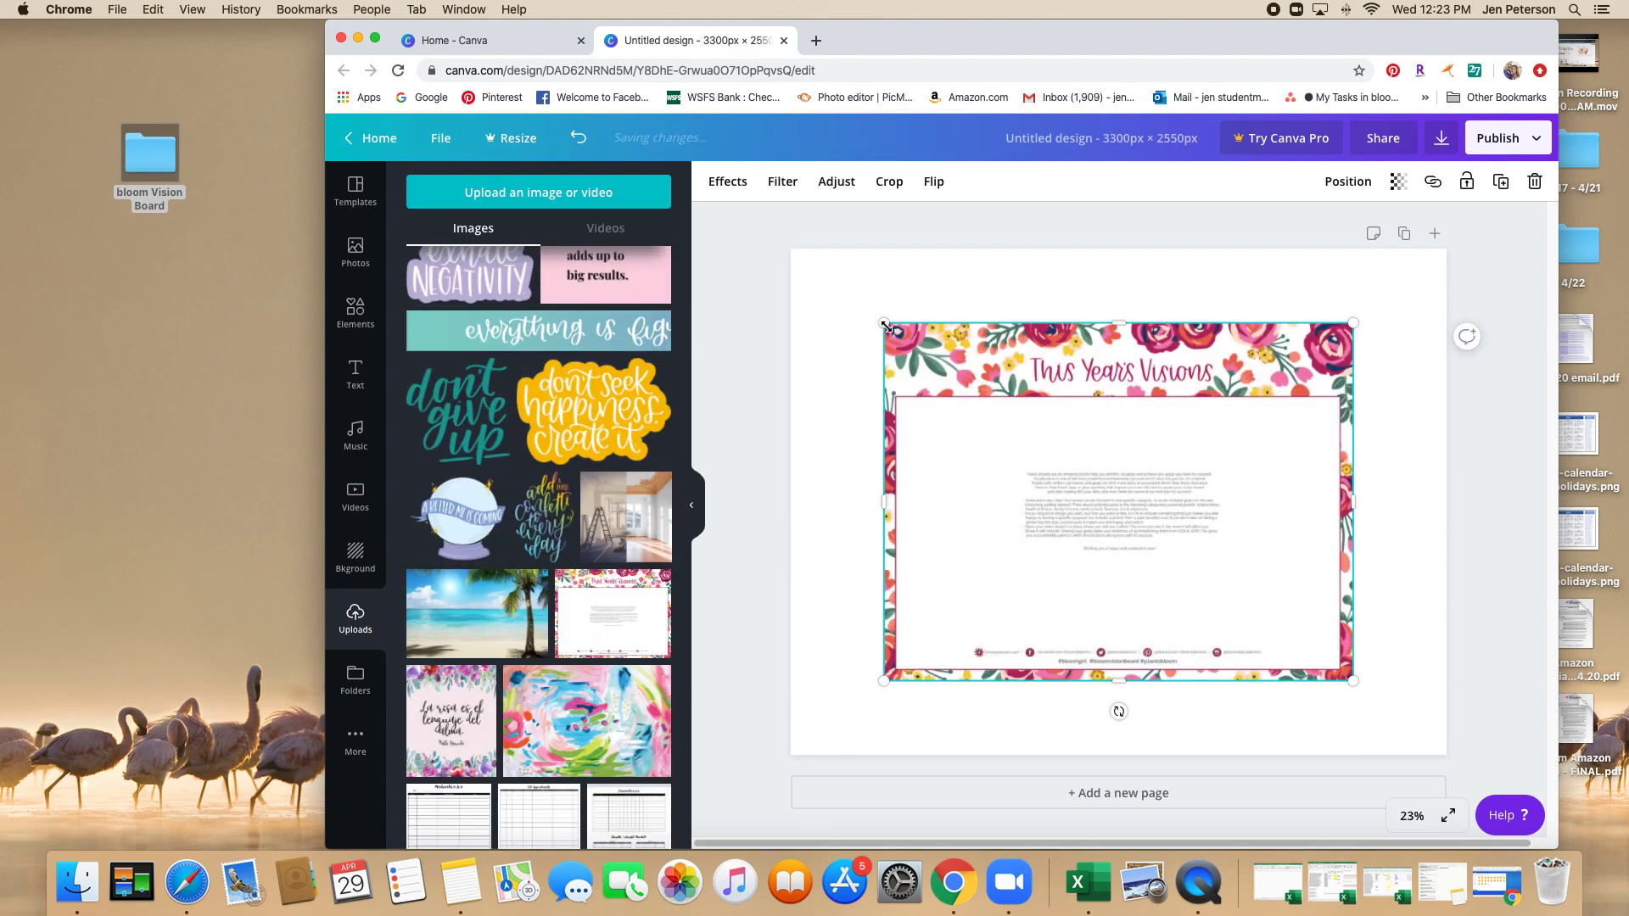
drag(885, 325, 820, 275)
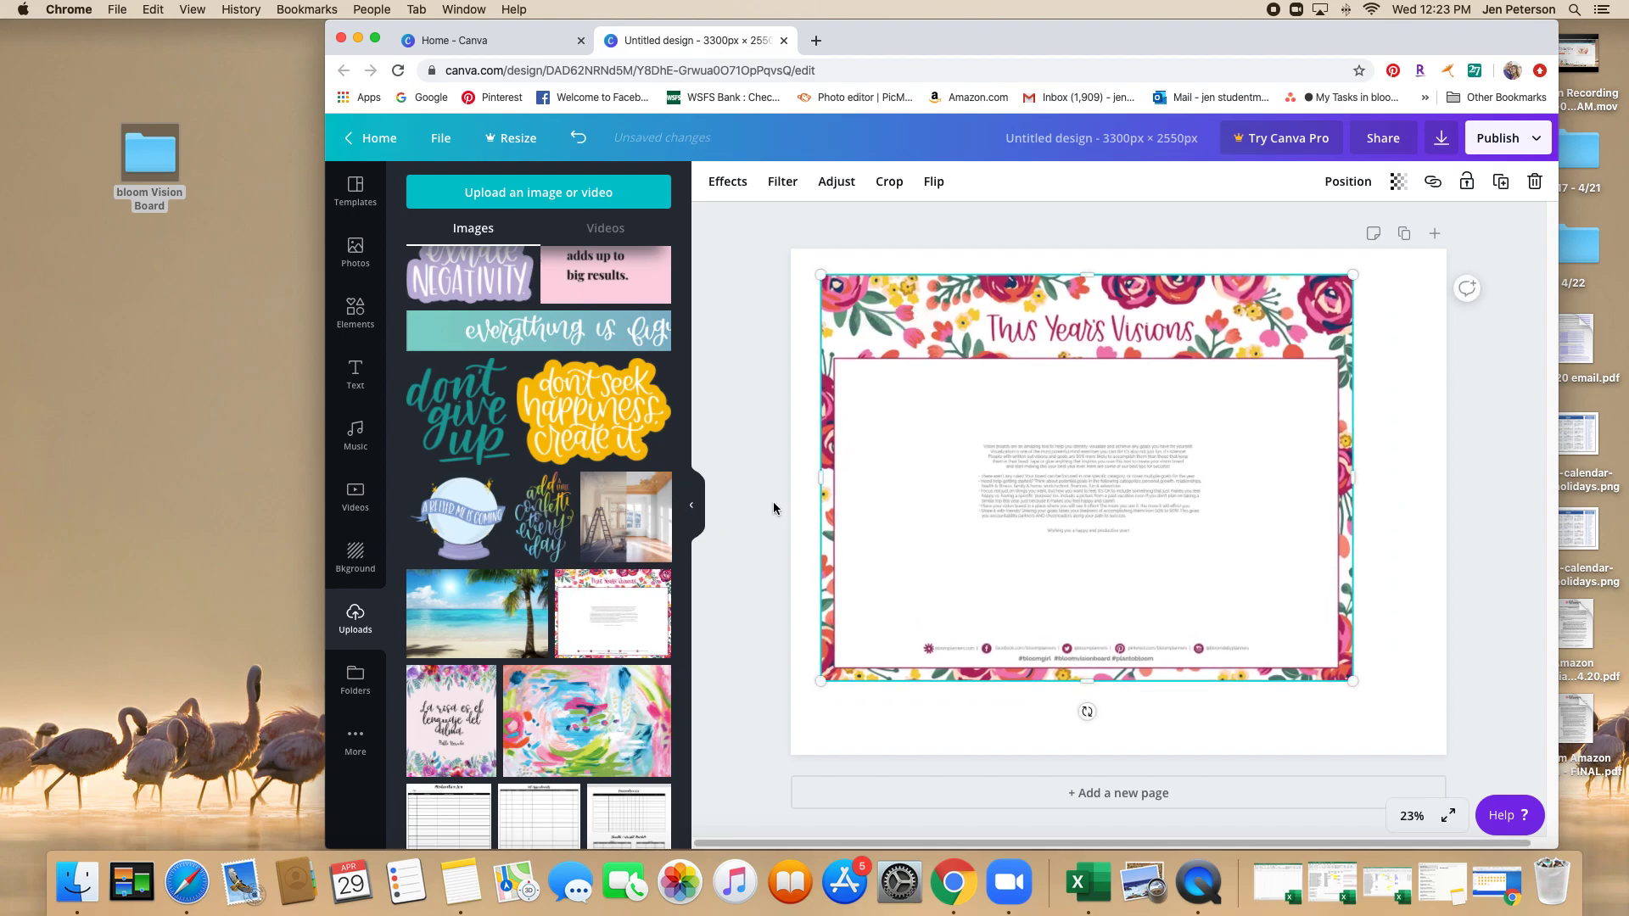
drag(598, 602, 967, 484)
drag(820, 275, 790, 252)
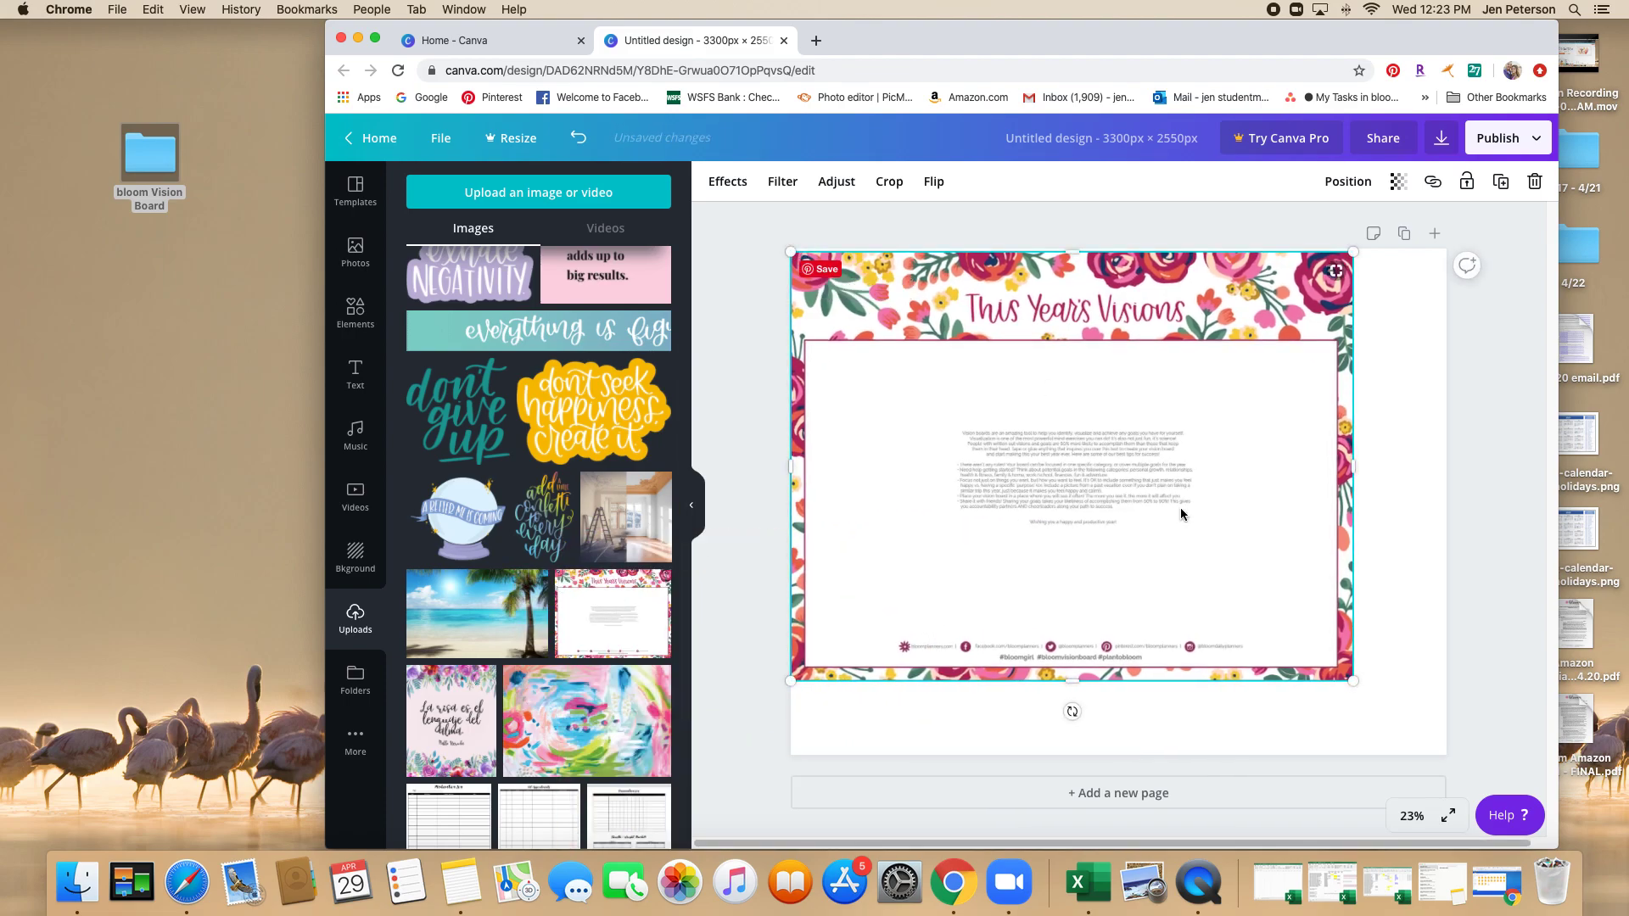
drag(1353, 681, 1434, 745)
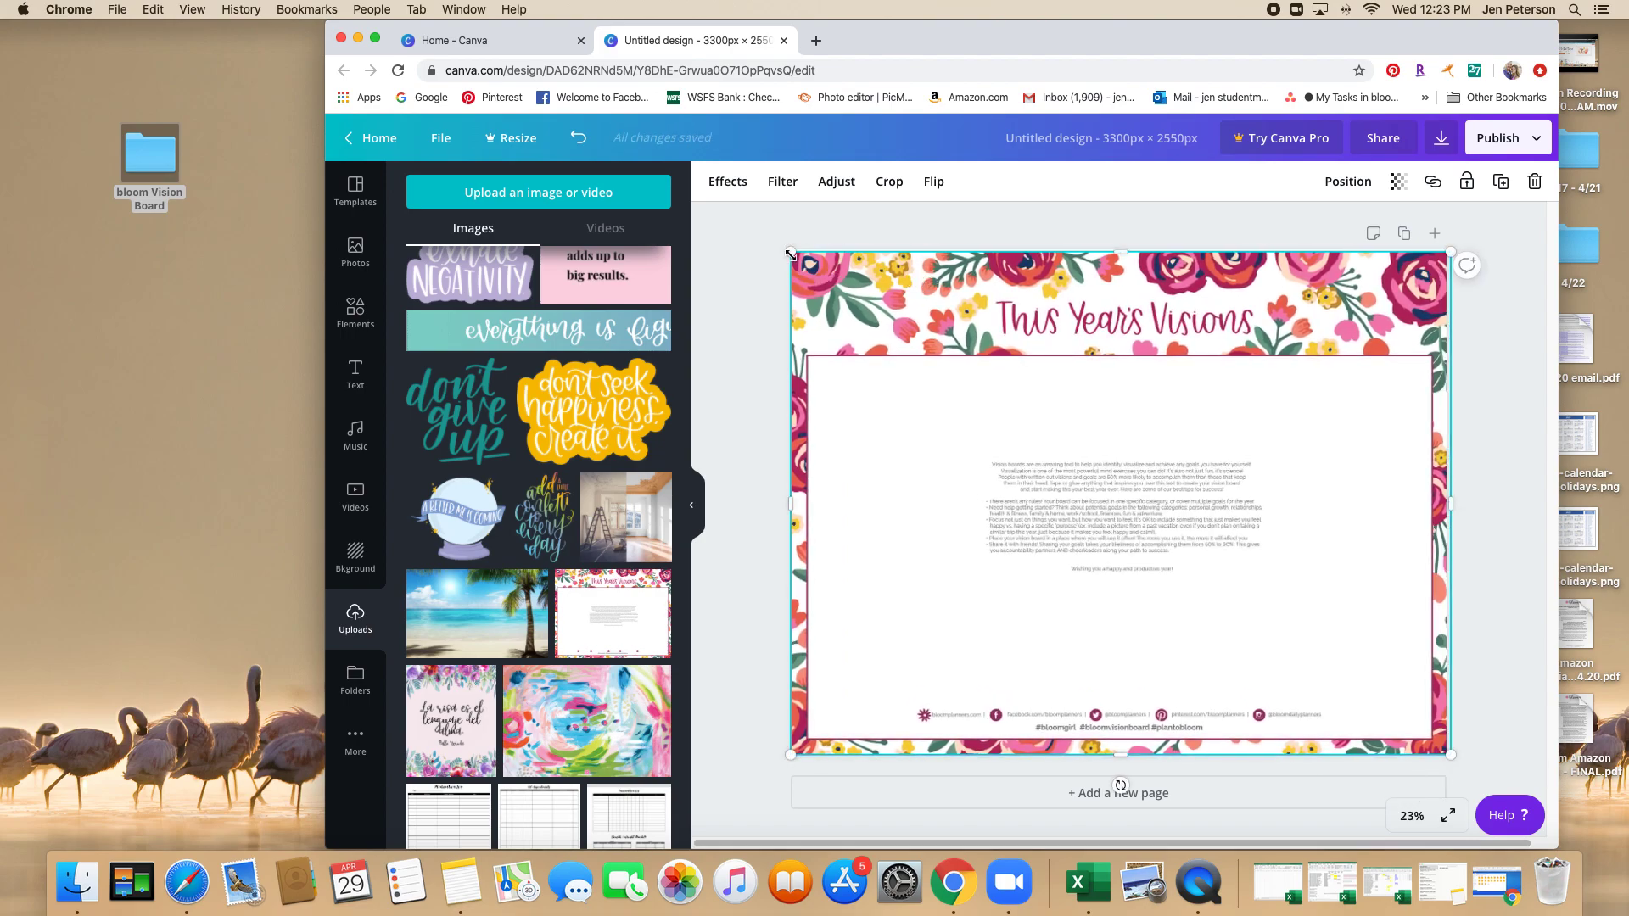
drag(790, 252, 787, 249)
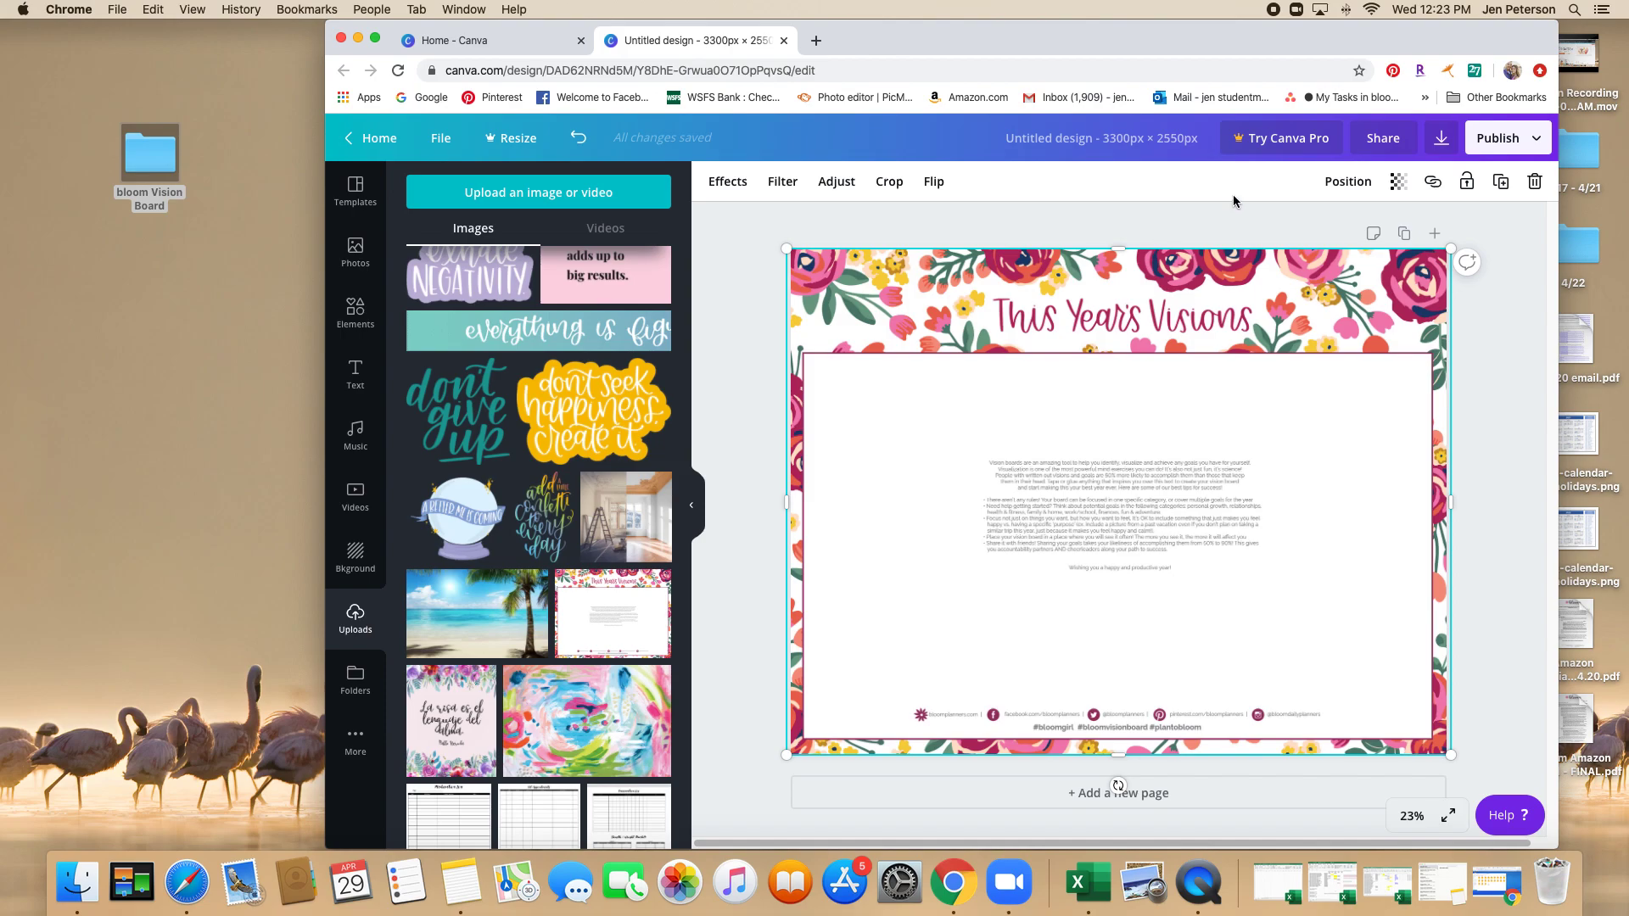
Set the "This Year's Visions" image as the page background.
click(1469, 189)
click(1192, 226)
click(1194, 314)
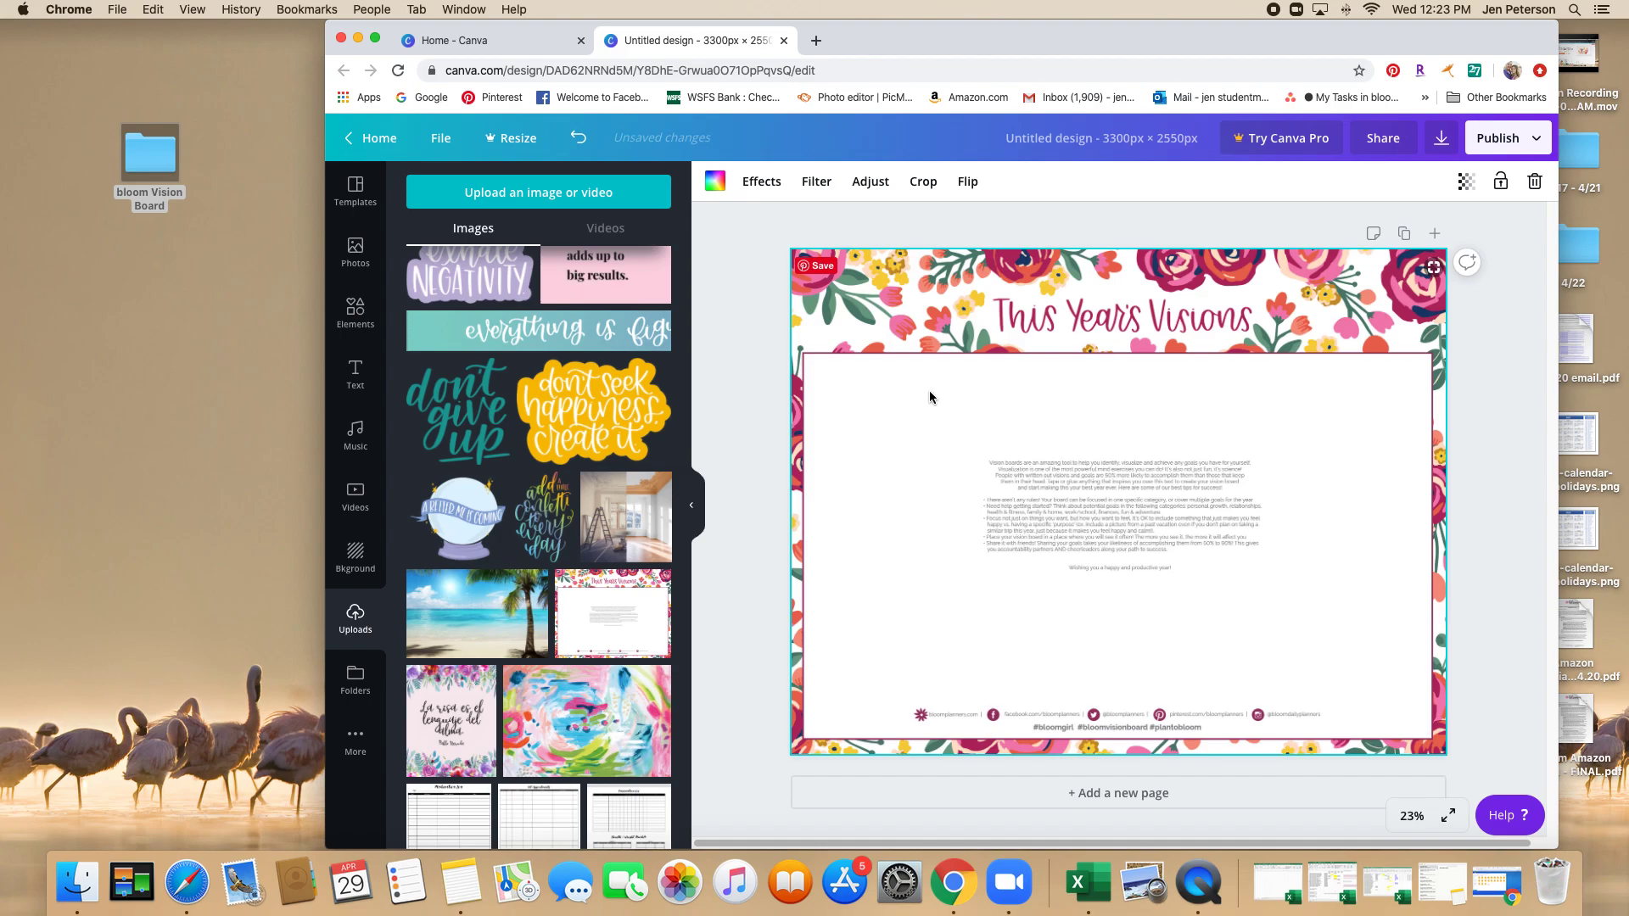
click(747, 383)
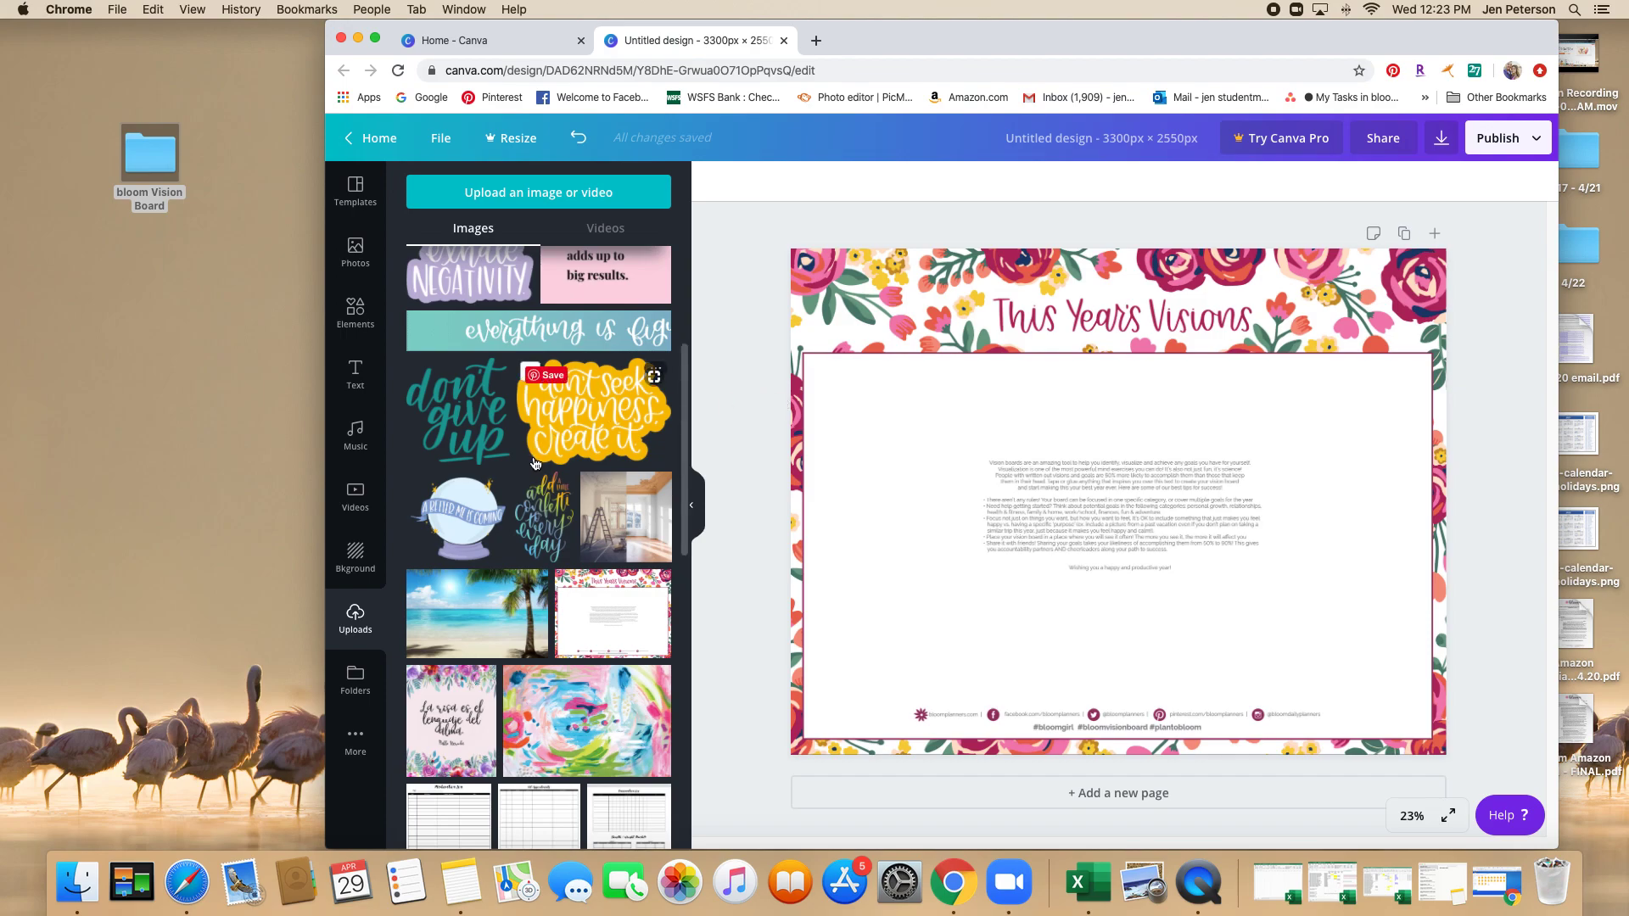
Add the beach photo, scale it down, rotate it to about -13° and place it in the upper-left corner of the board's white area.
click(481, 616)
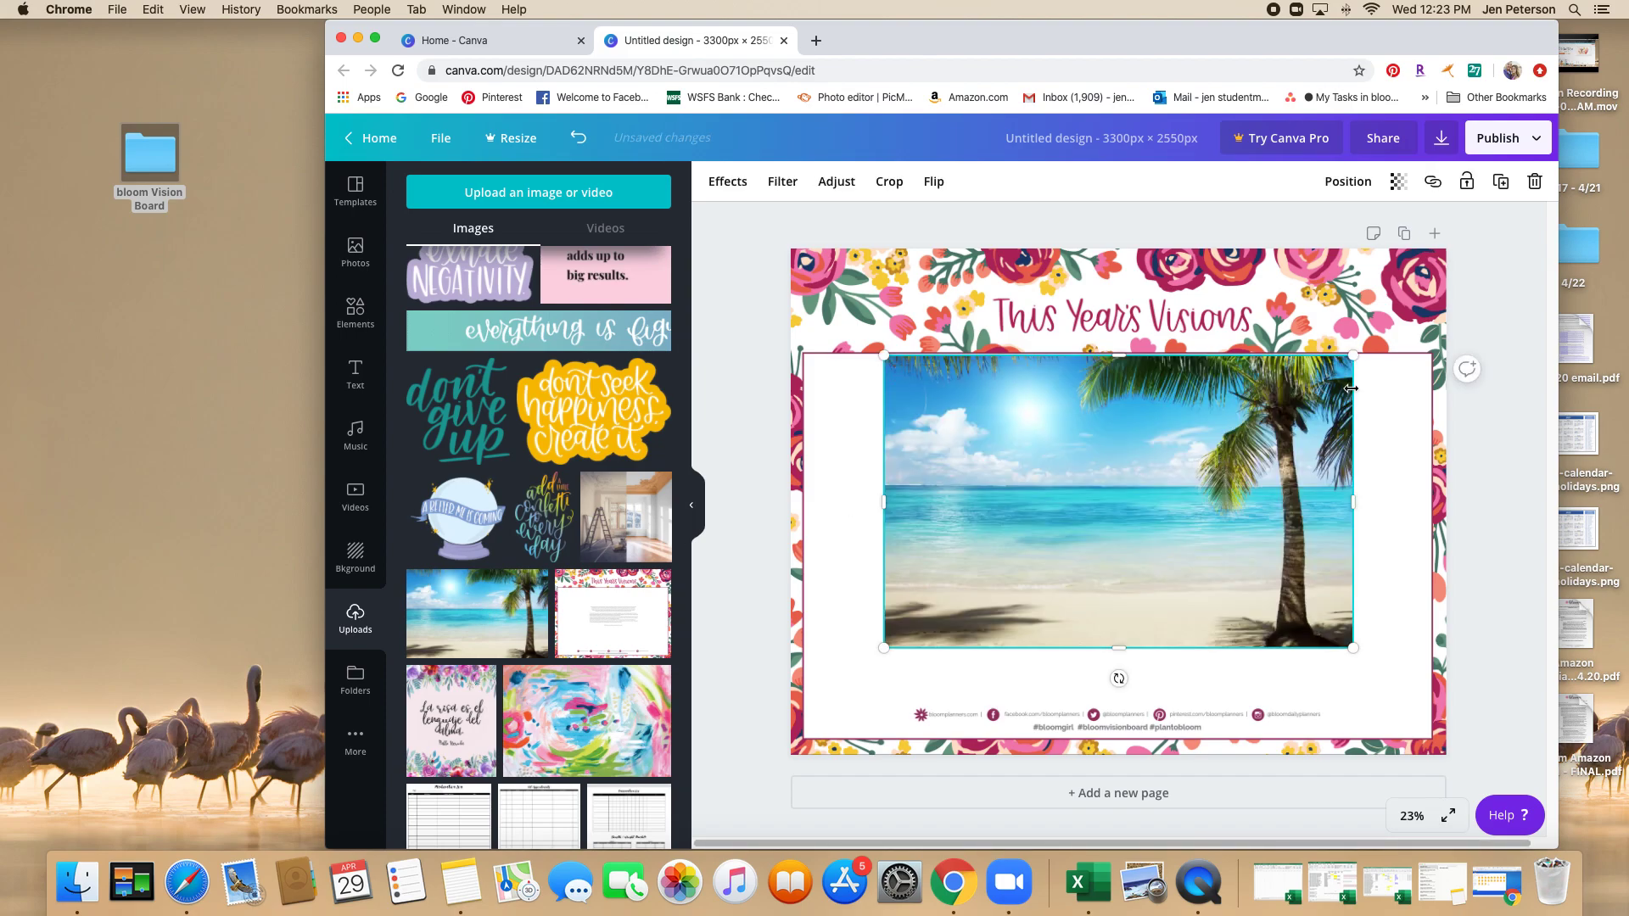
drag(1353, 354, 1232, 430)
drag(883, 436, 944, 476)
drag(1222, 648, 1151, 605)
drag(1049, 635, 1081, 619)
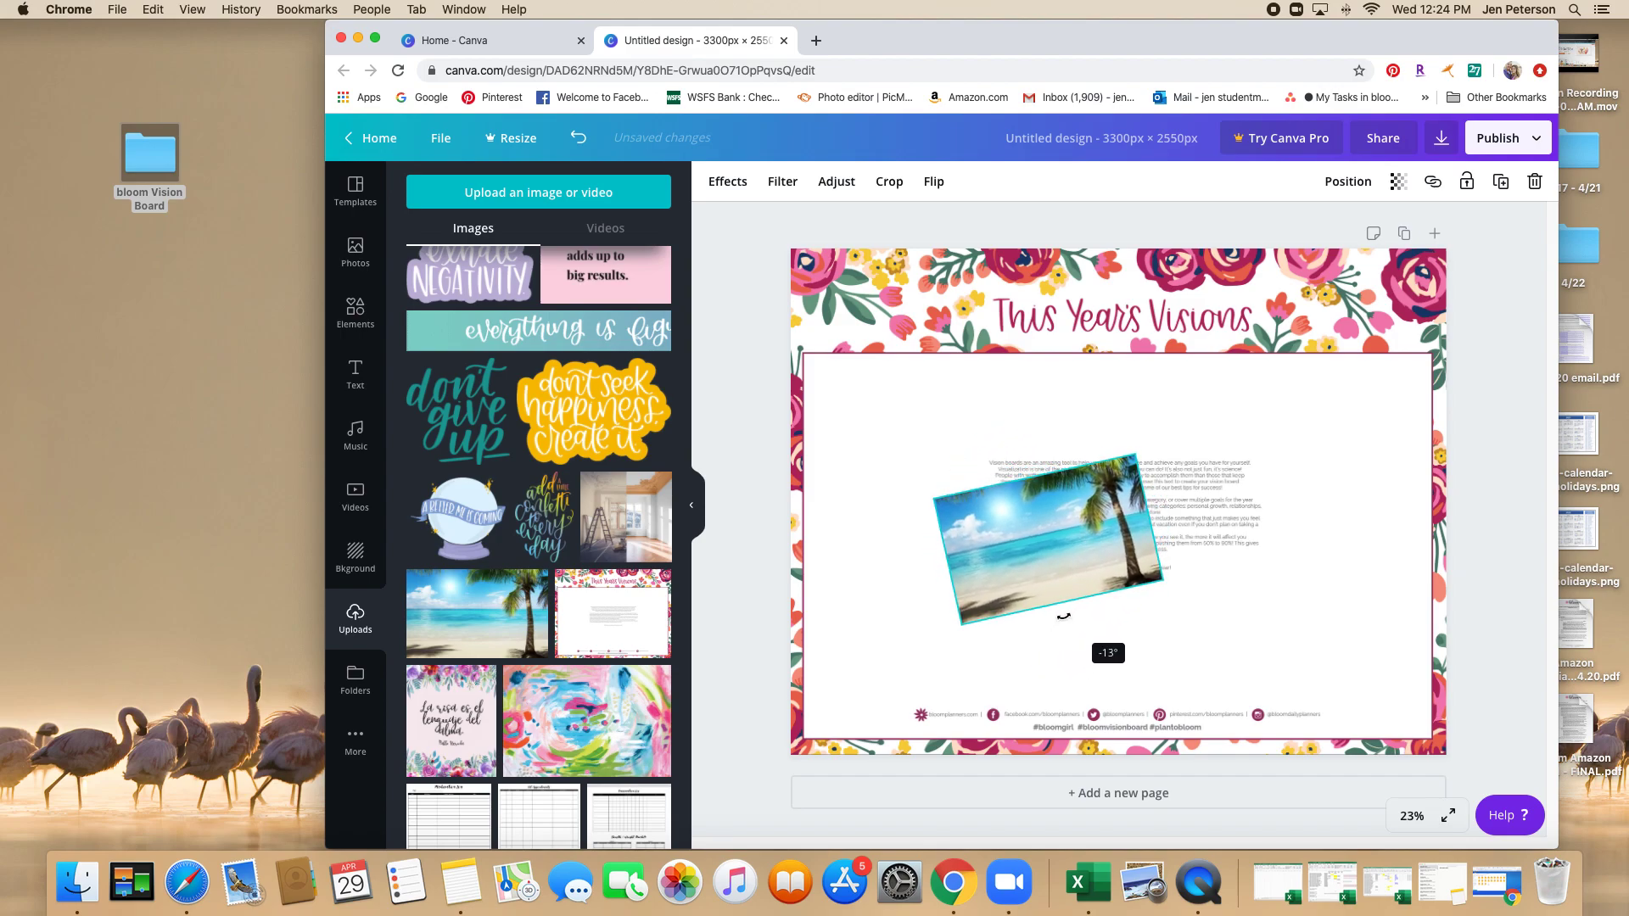
drag(1054, 565, 937, 476)
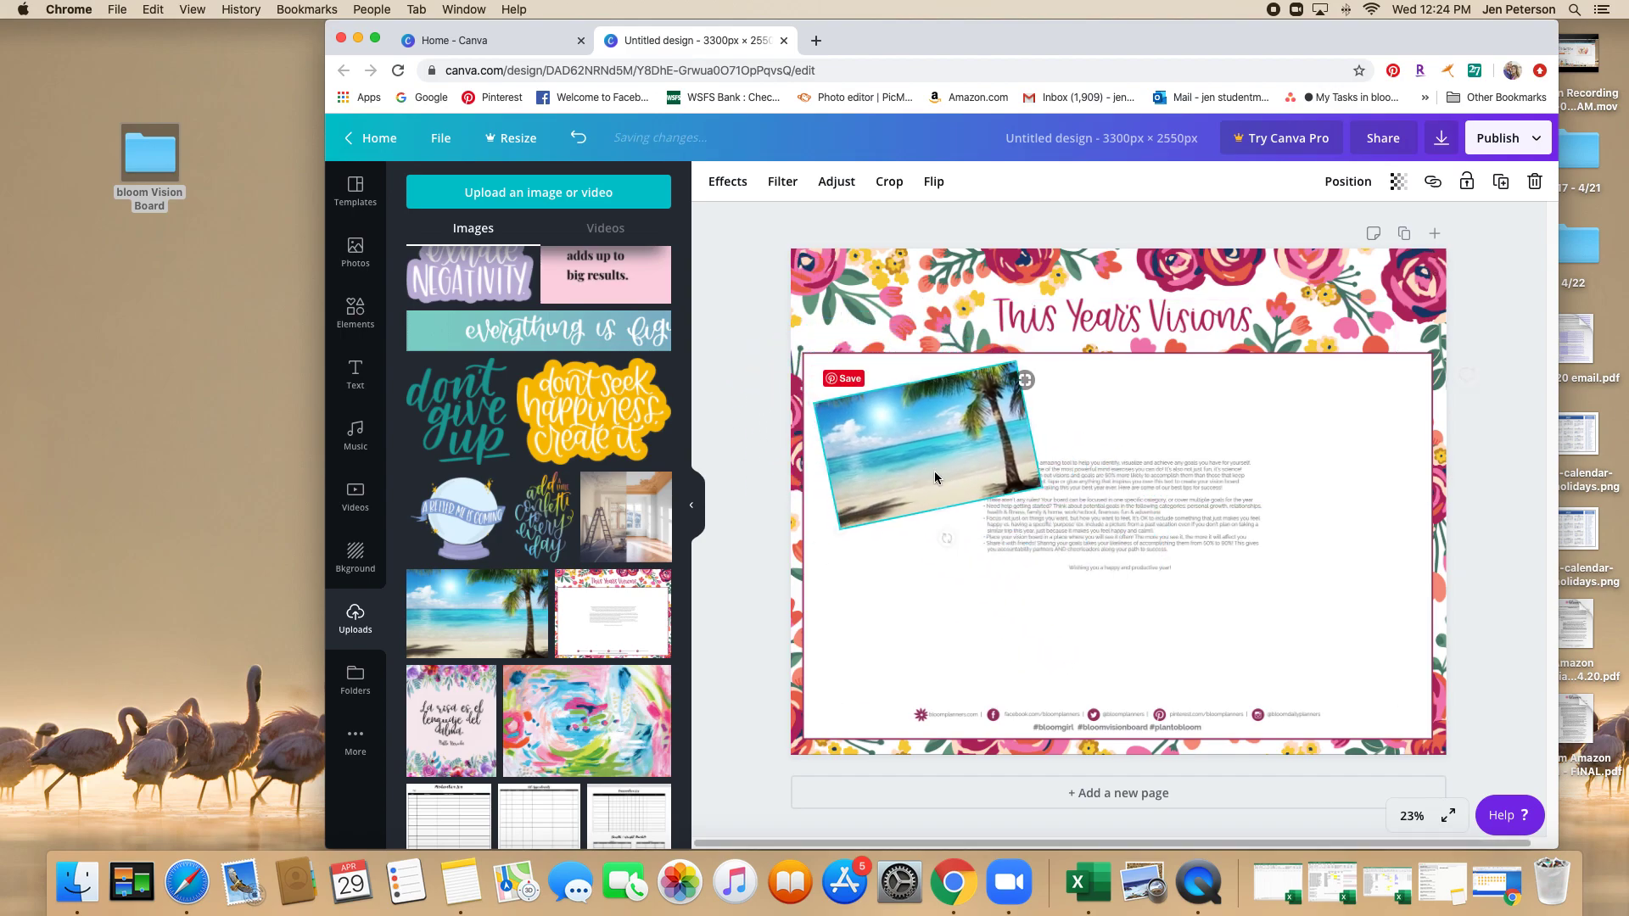
Add the pink "A little progress each day adds up to big results" image and scale it down near the board's centre.
scroll(602, 451, up, 1)
click(605, 304)
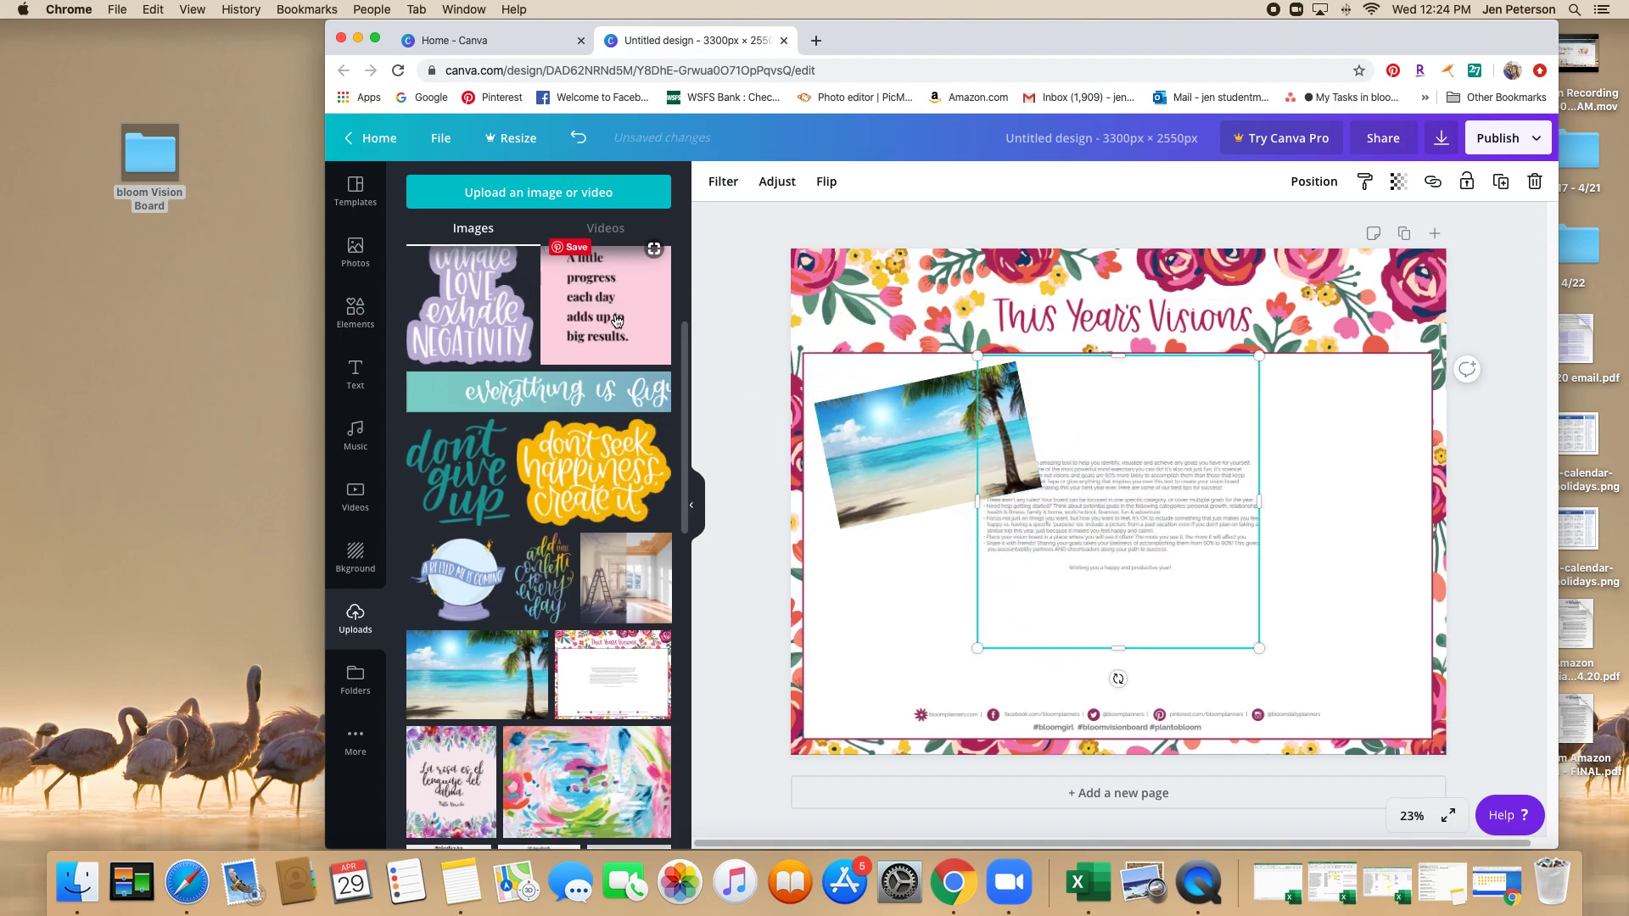
drag(1262, 357, 1119, 525)
Add the room renovation photo at the board's upper right and the "A better me is coming" graphic beside it, both scaled down.
click(623, 609)
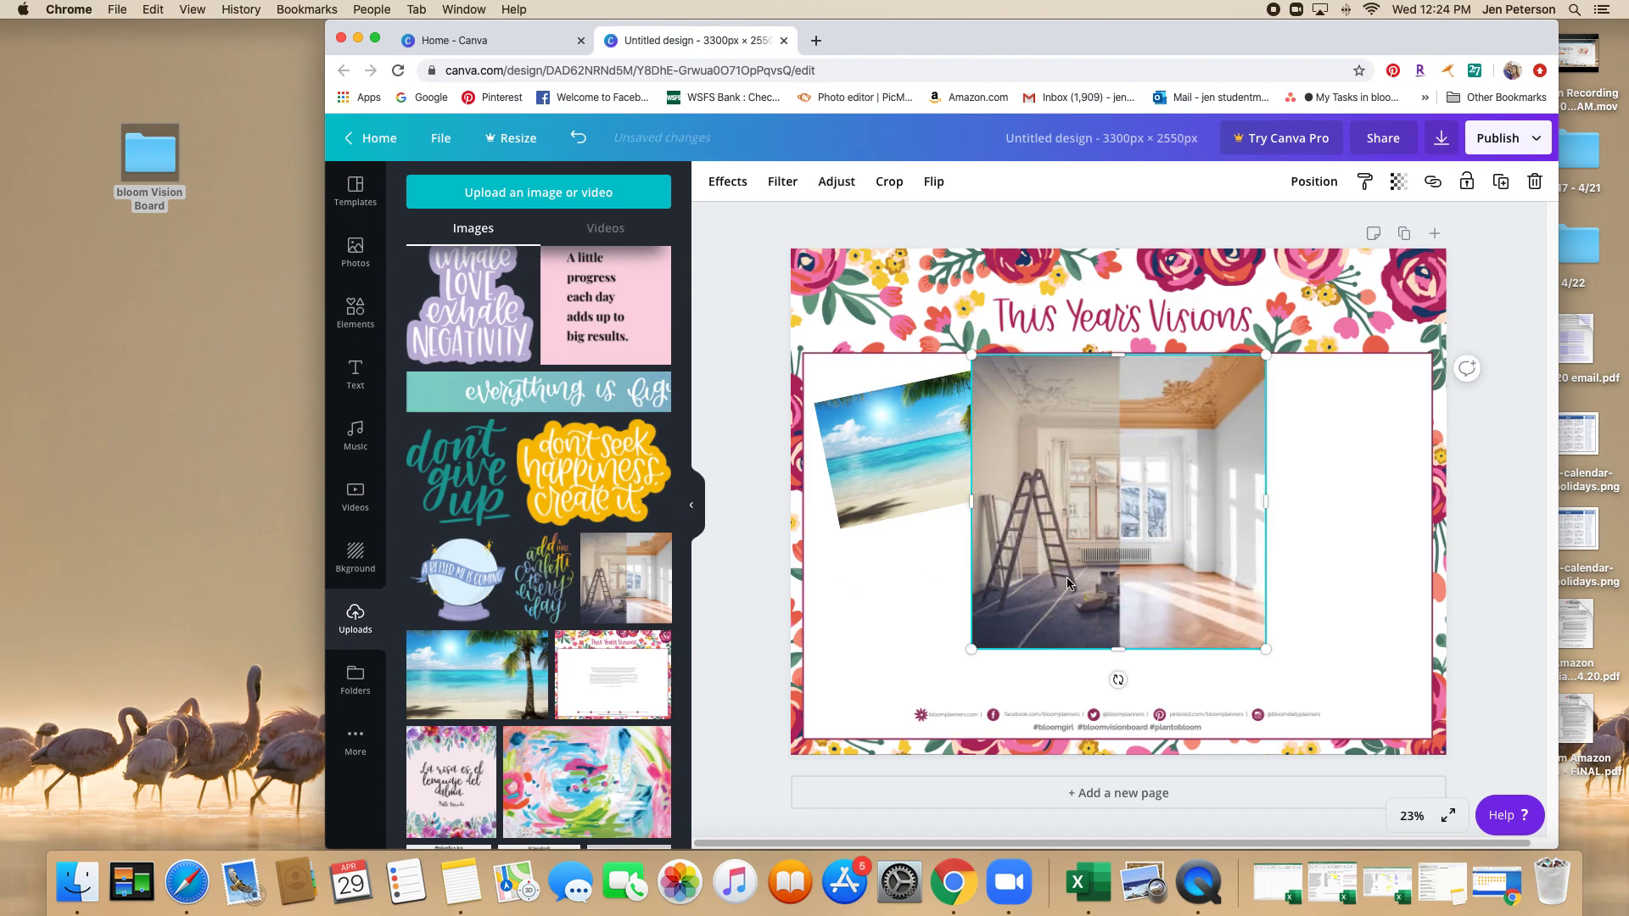
drag(967, 656, 1107, 516)
drag(1174, 467, 1320, 473)
click(458, 577)
drag(1286, 351, 1205, 429)
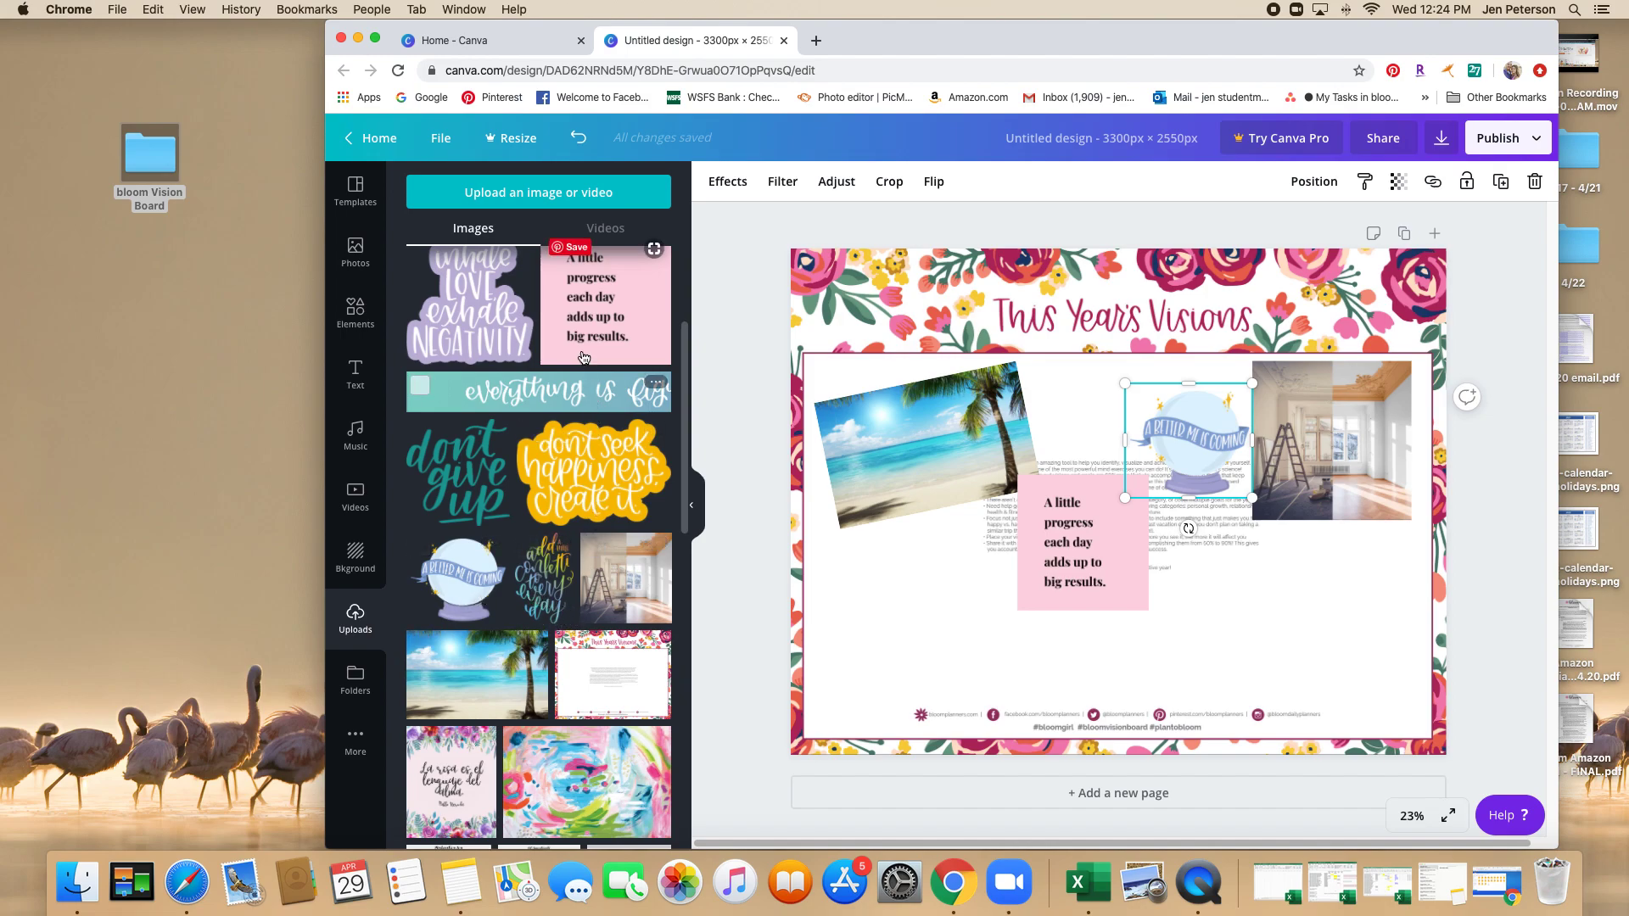
drag(488, 331, 829, 431)
drag(881, 447, 905, 447)
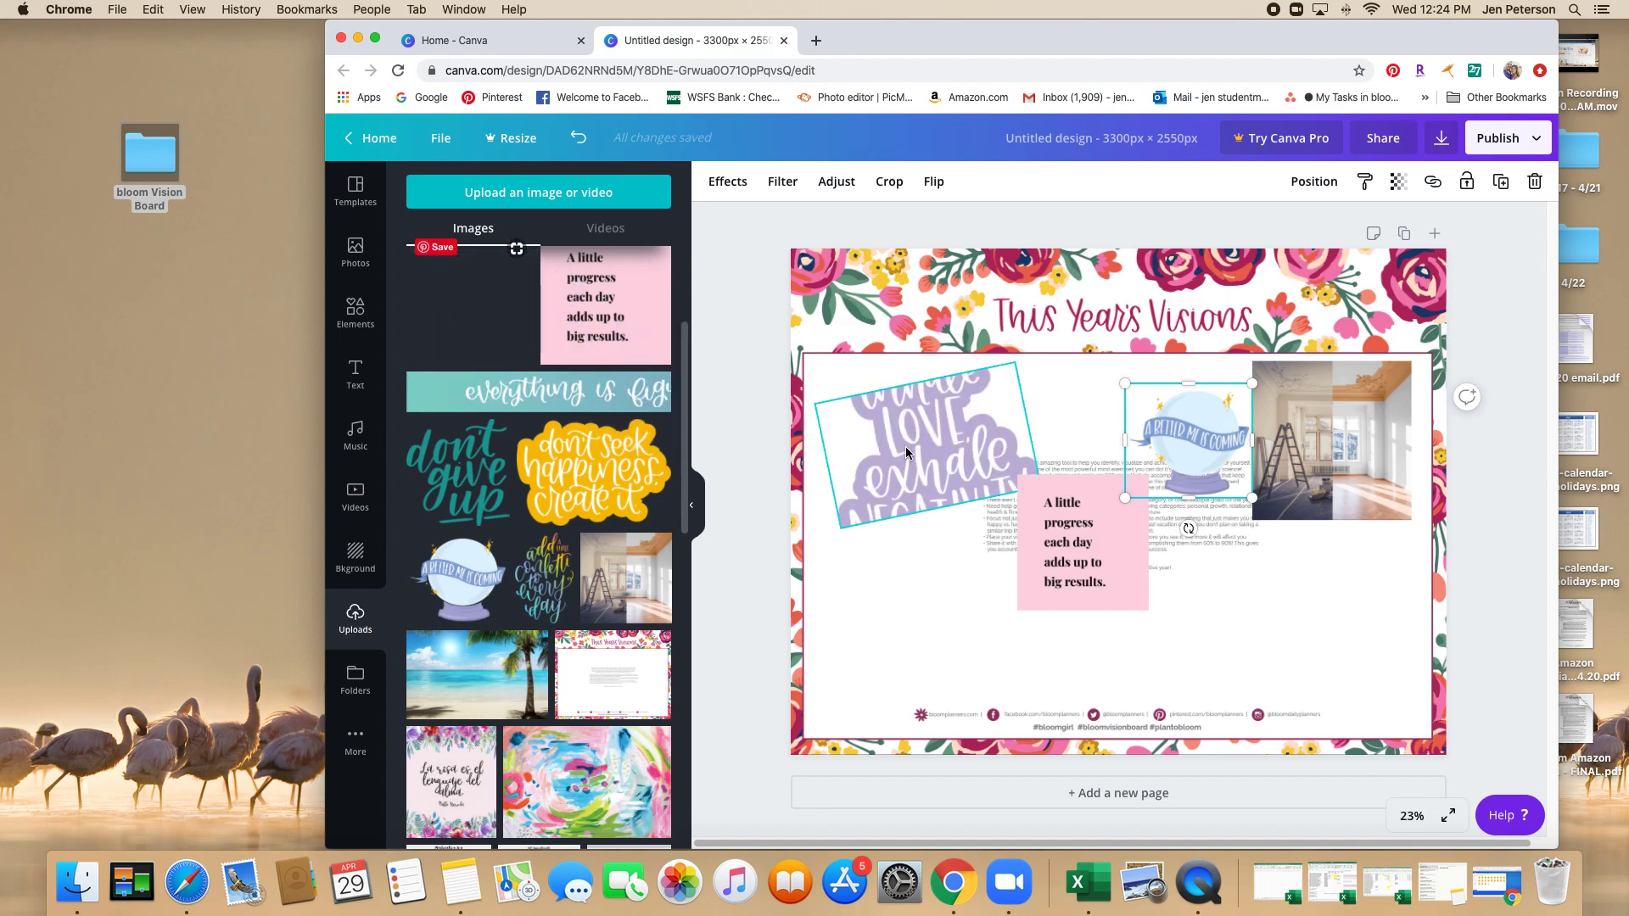
click(915, 447)
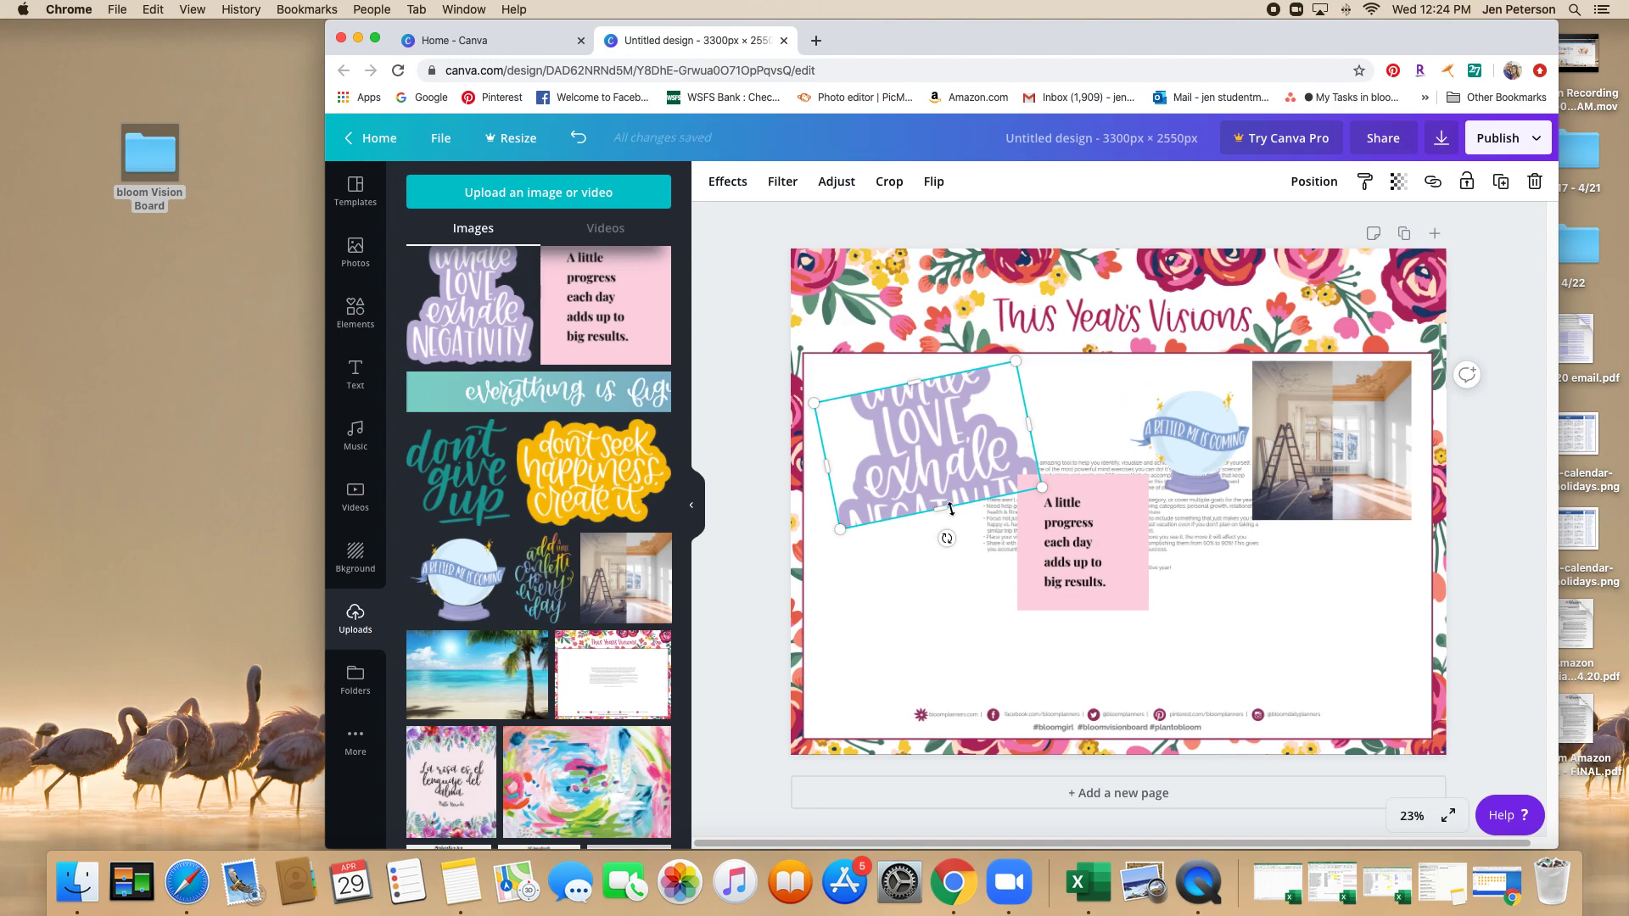
click(577, 137)
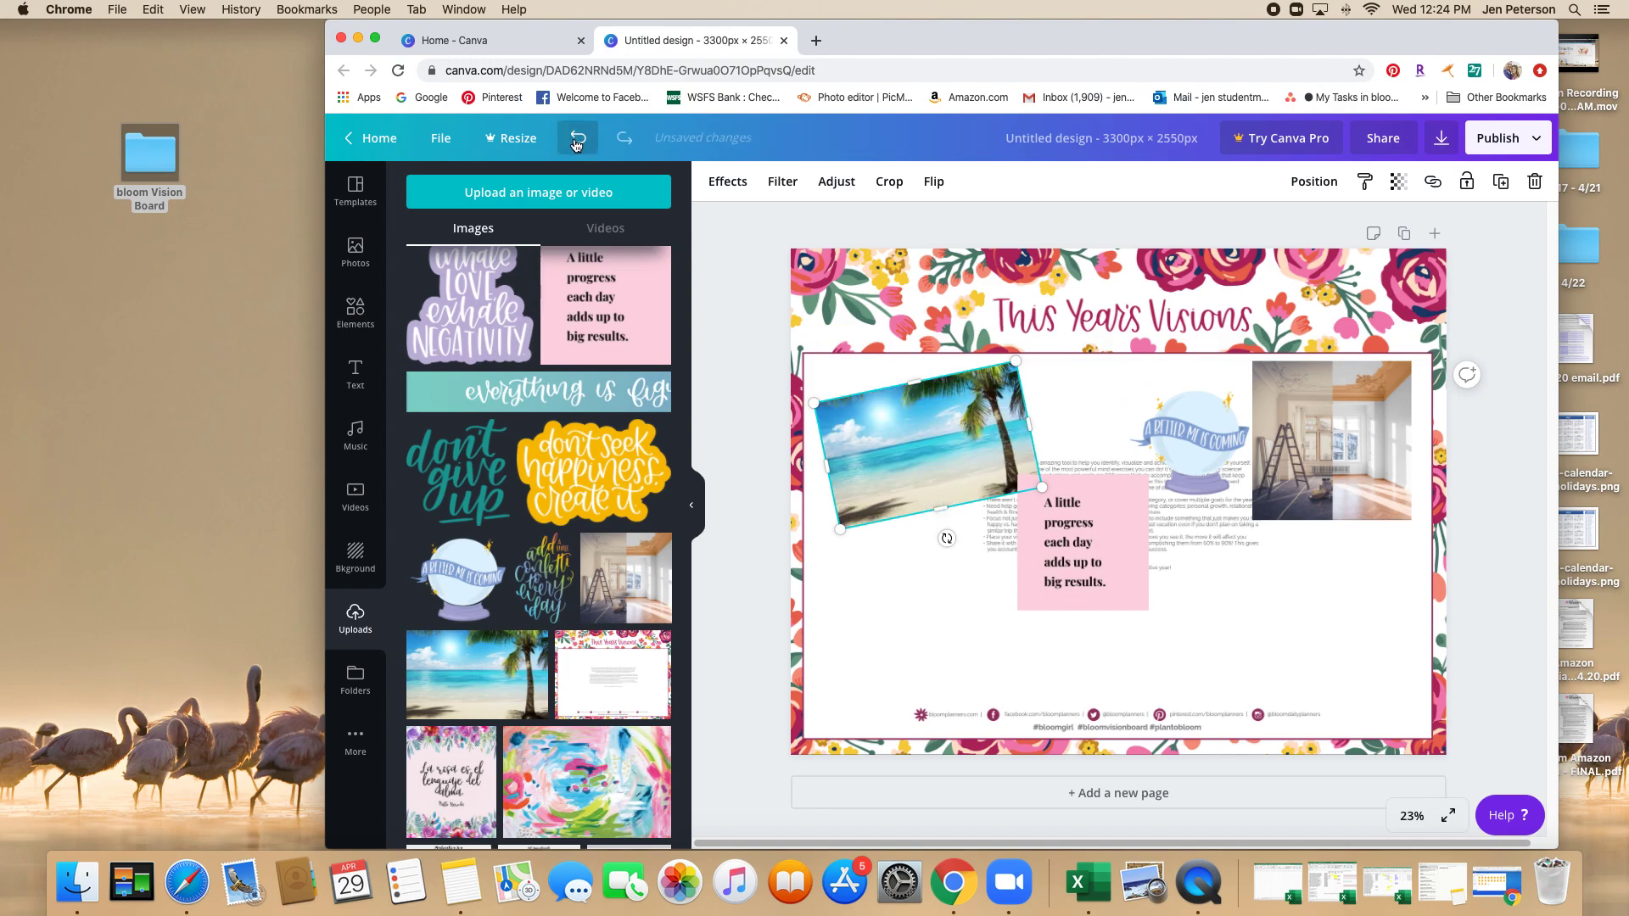
Add the "inhale love exhale negativity" graphic as a separate element, scaled down below the beach photo.
click(897, 636)
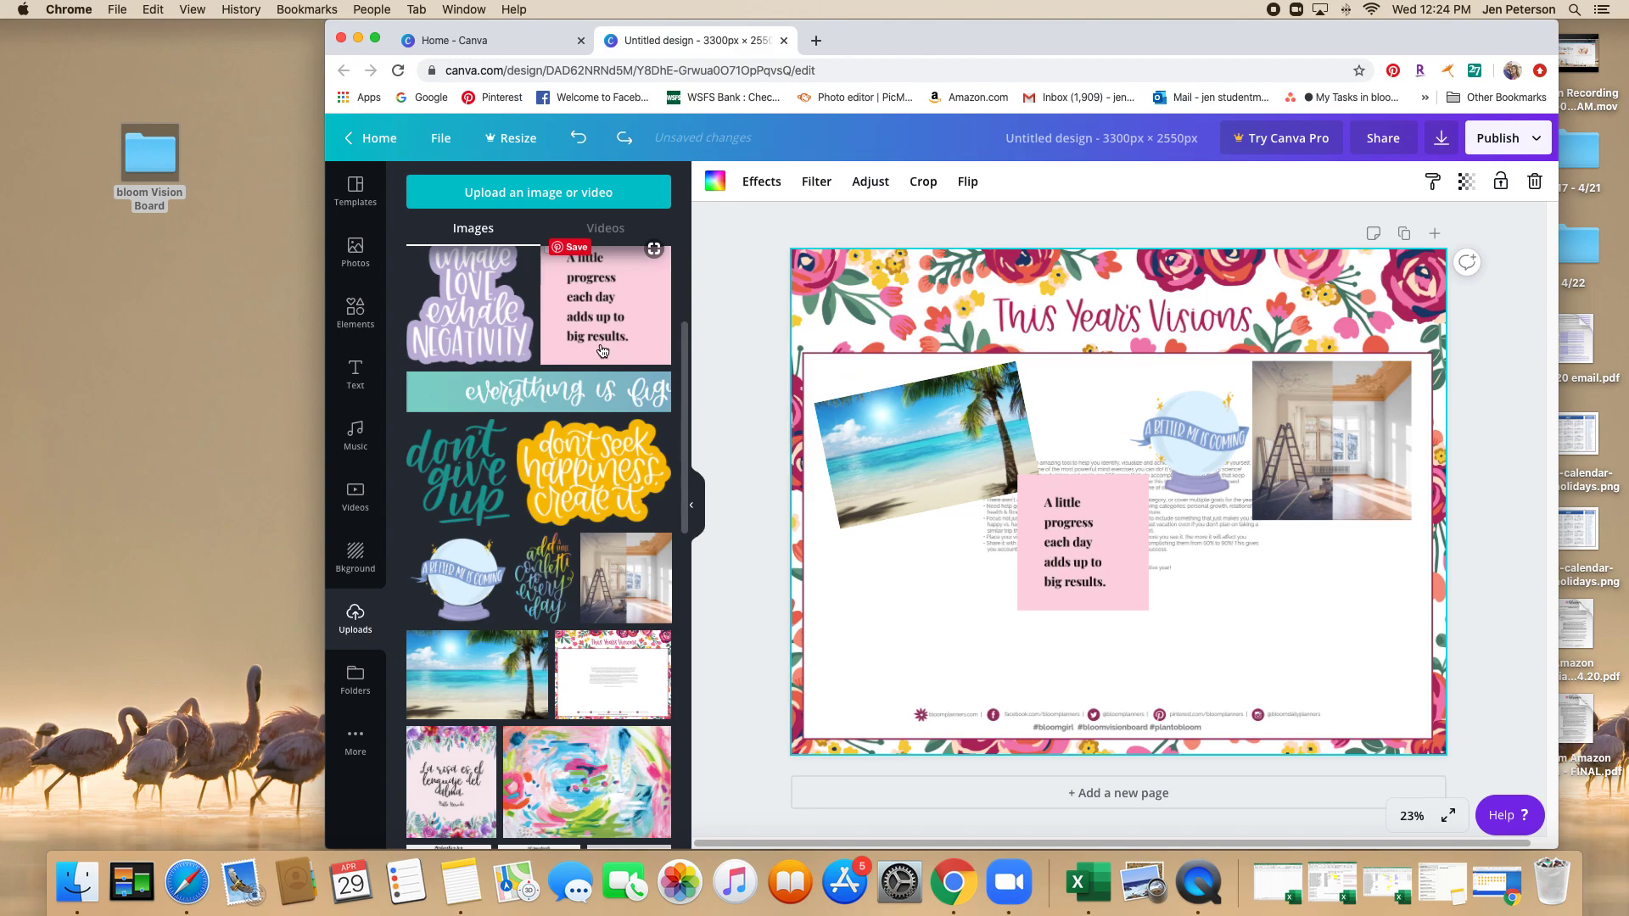
click(463, 334)
drag(1245, 368, 983, 601)
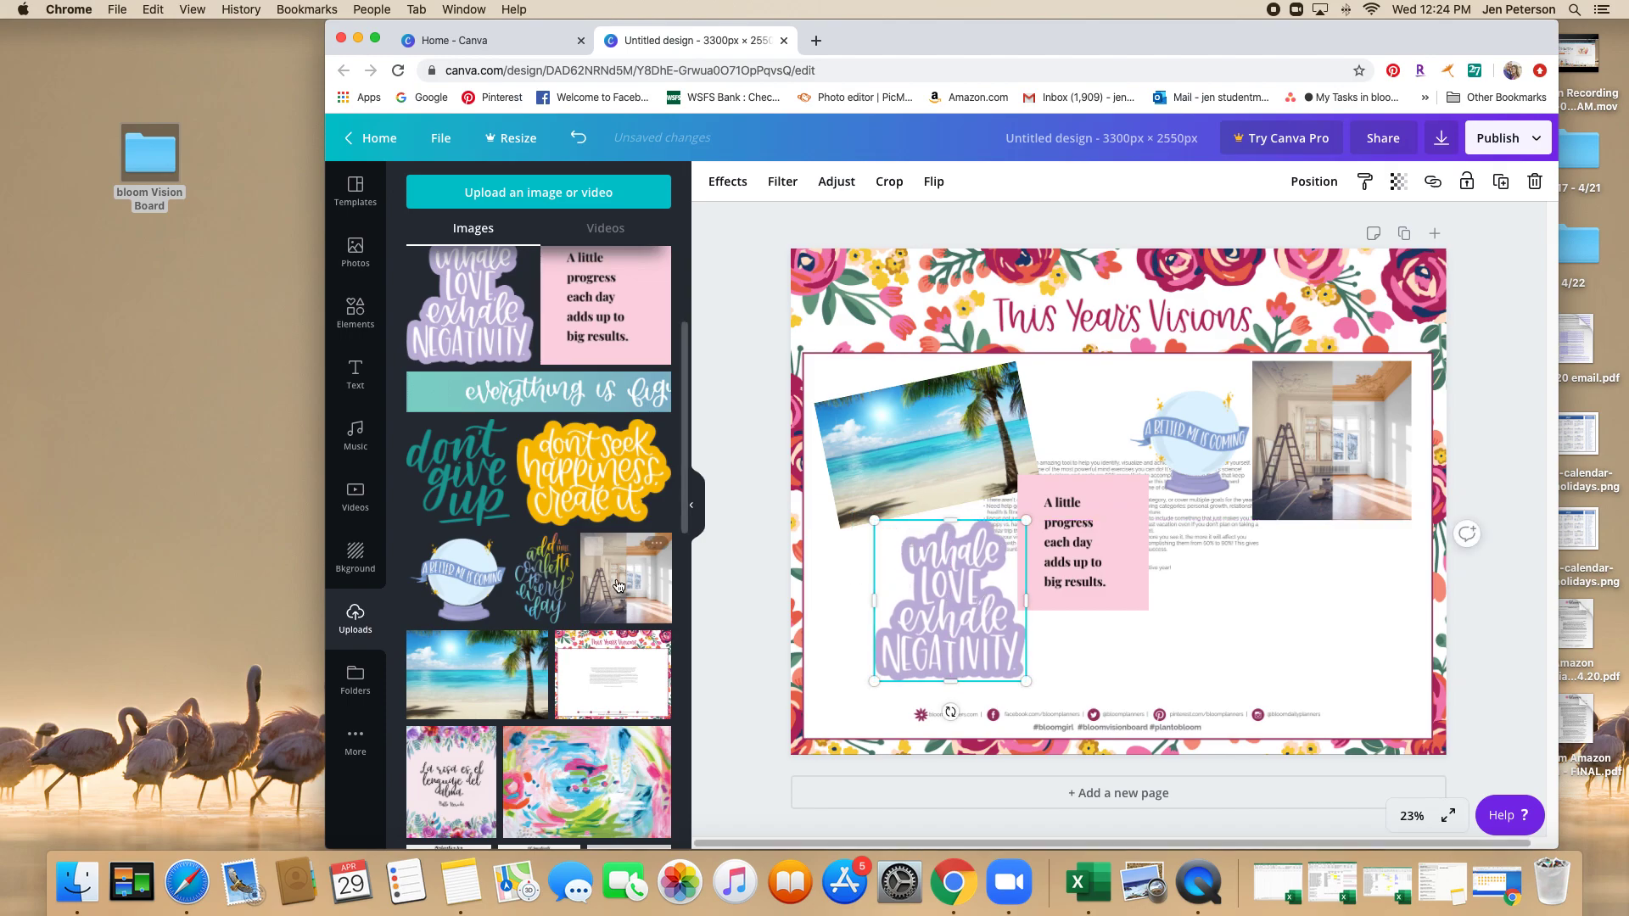
Add the yellow "don't seek happiness, create it" graphic, scale it down and tilt it clockwise below the renovation photo.
click(592, 499)
drag(932, 373, 1082, 479)
drag(1209, 619, 1222, 691)
click(1102, 650)
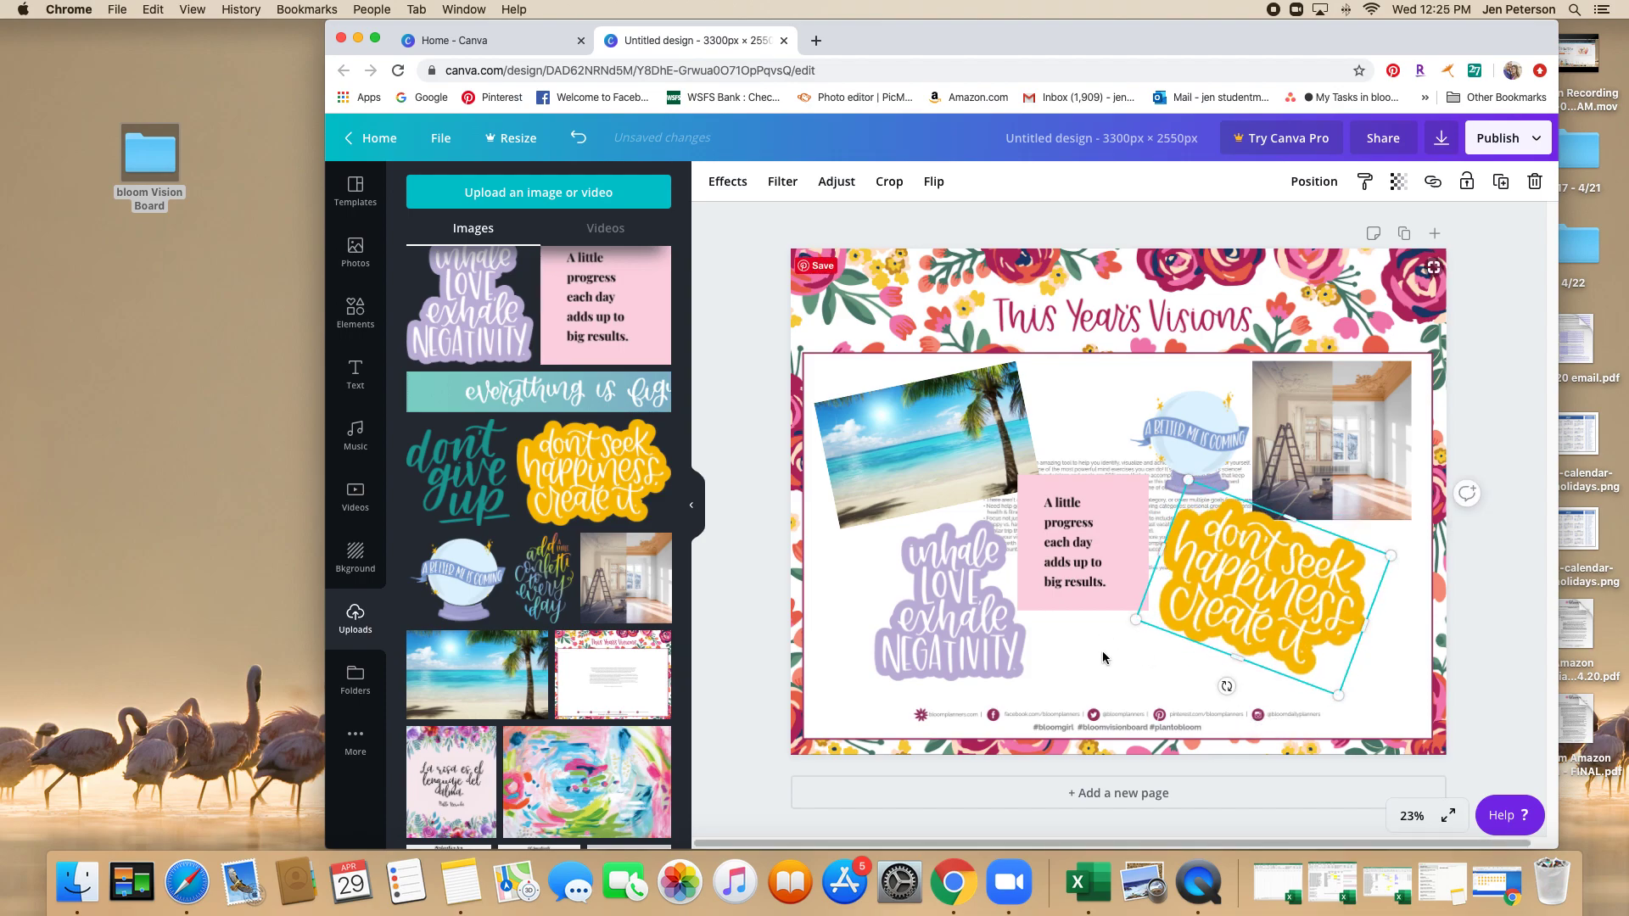
key(super+z)
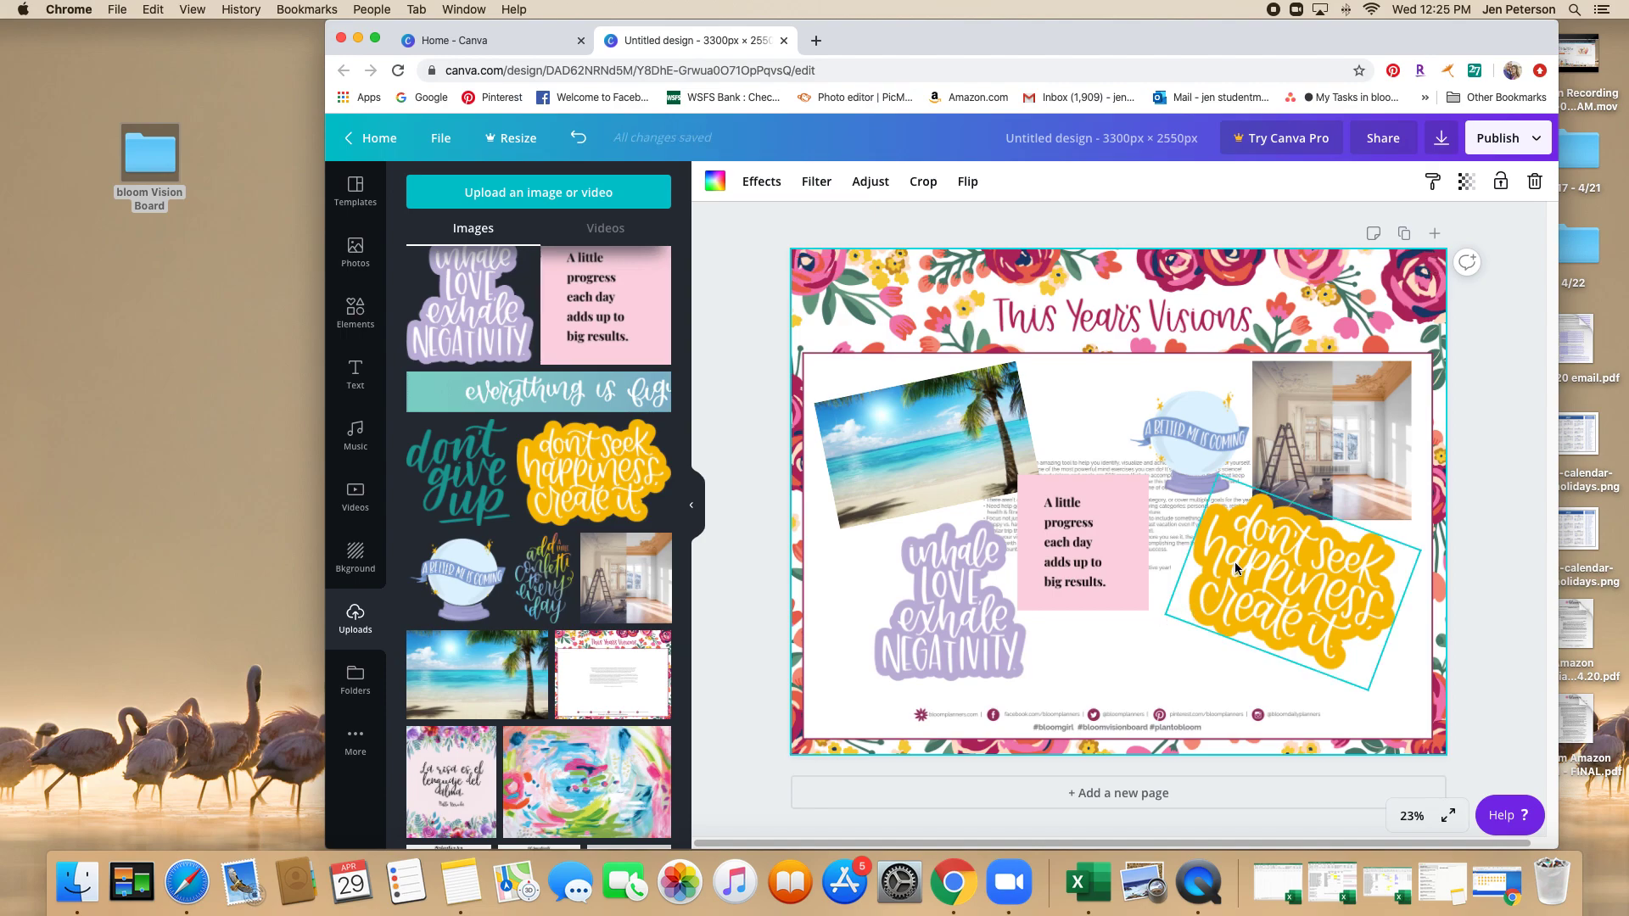
Add a heading to the board and replace its text with "Meditate more!".
click(356, 389)
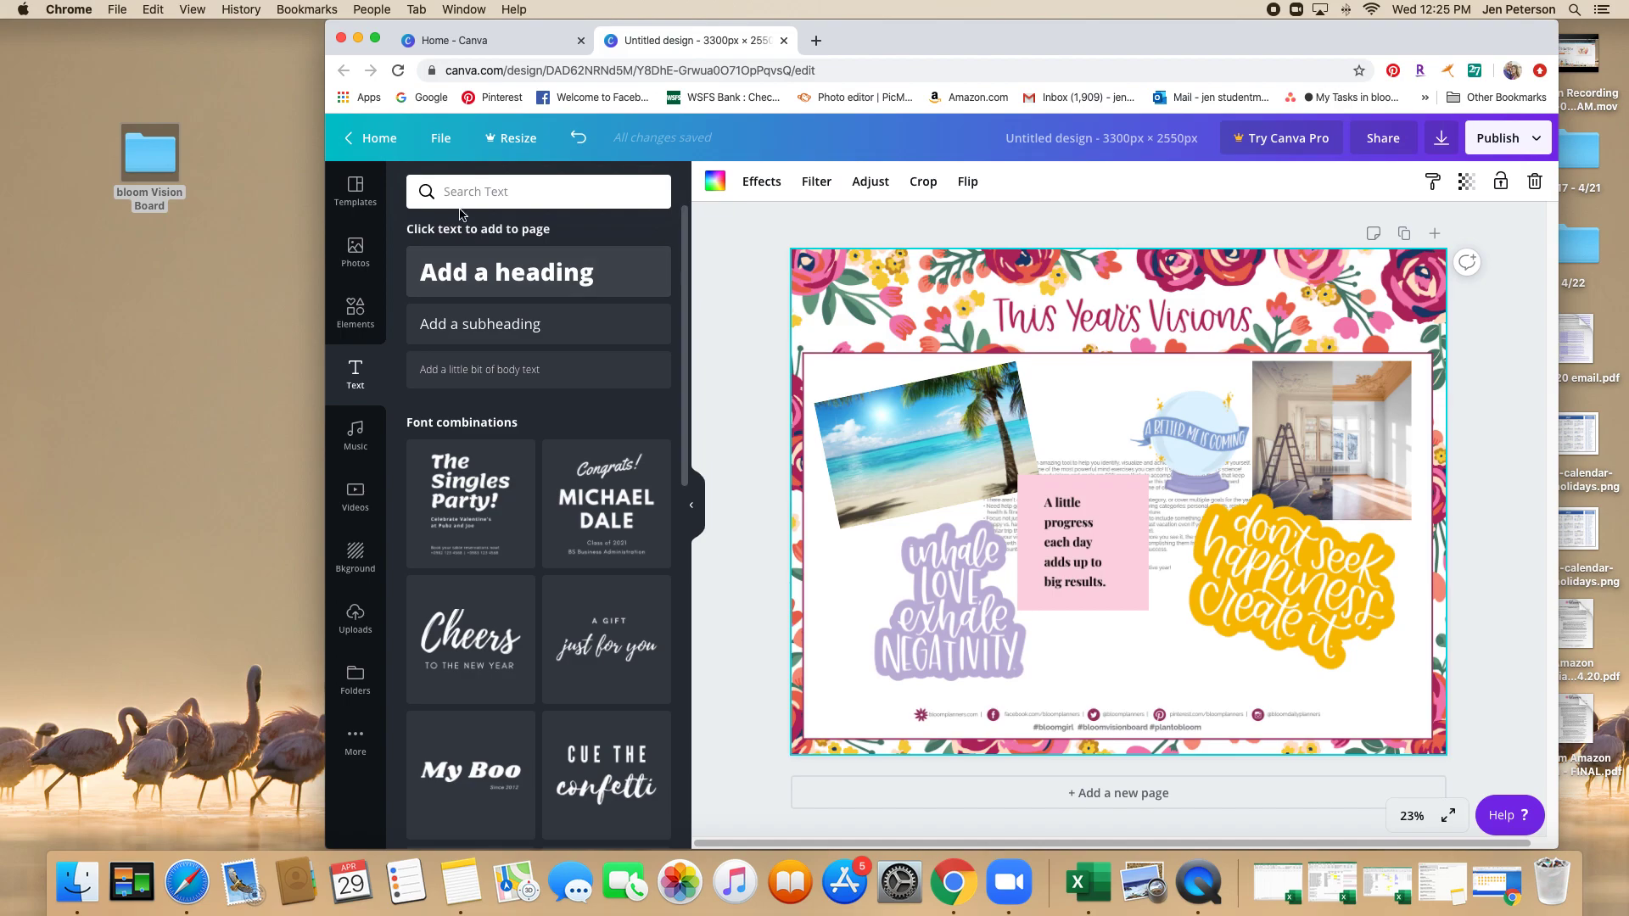
click(477, 273)
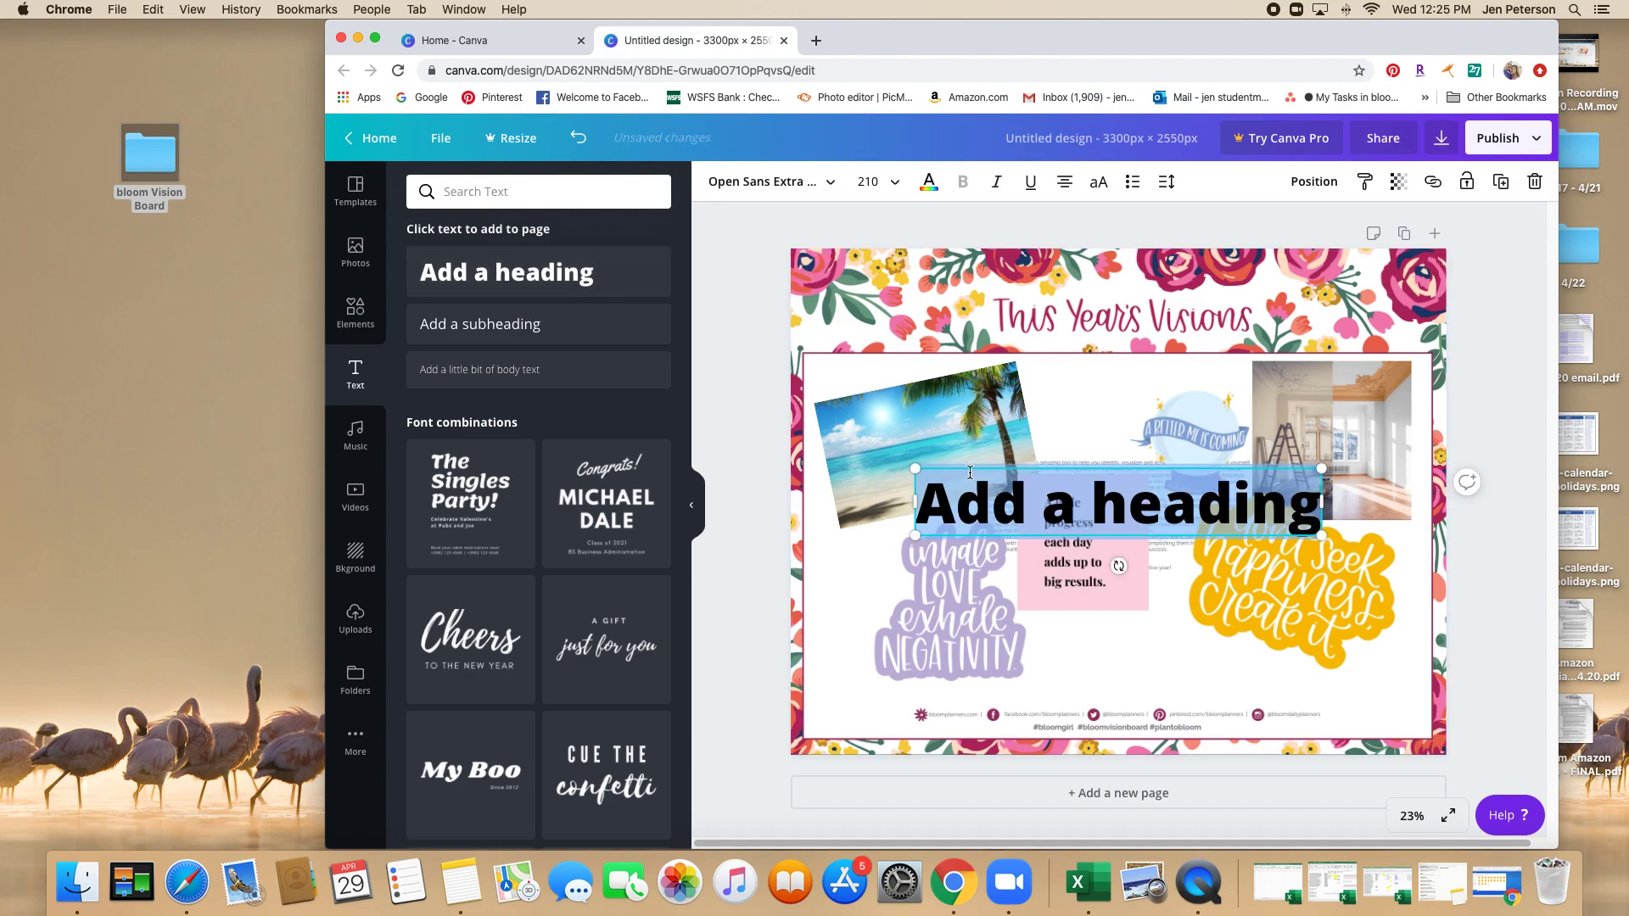
drag(919, 502, 1315, 504)
text(Meditat)
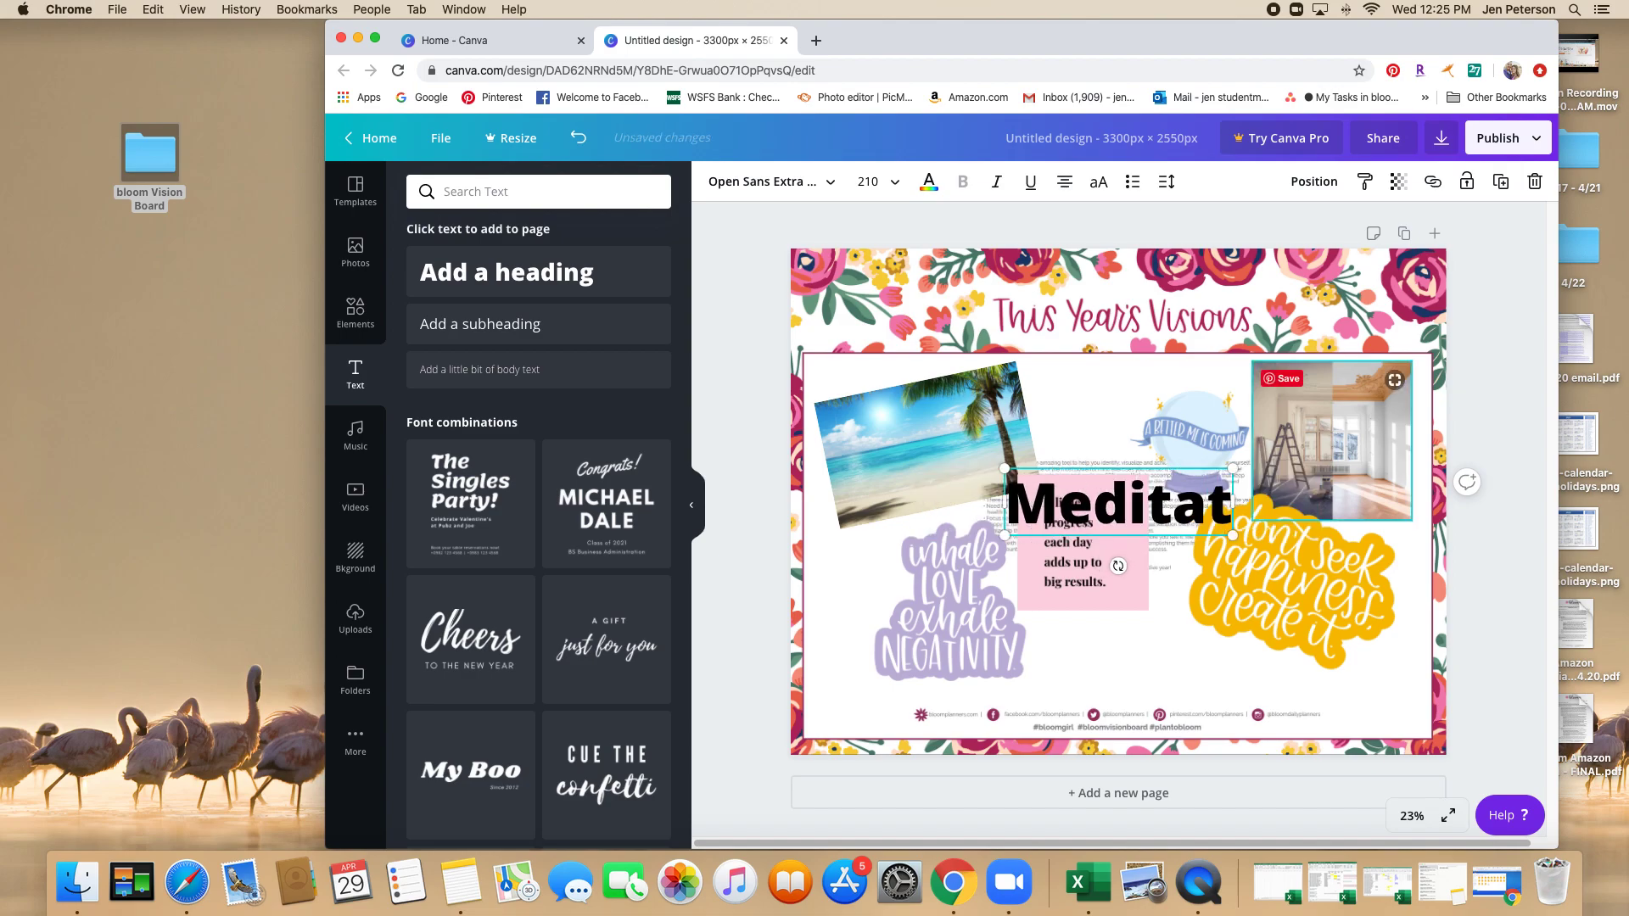
text(e more)
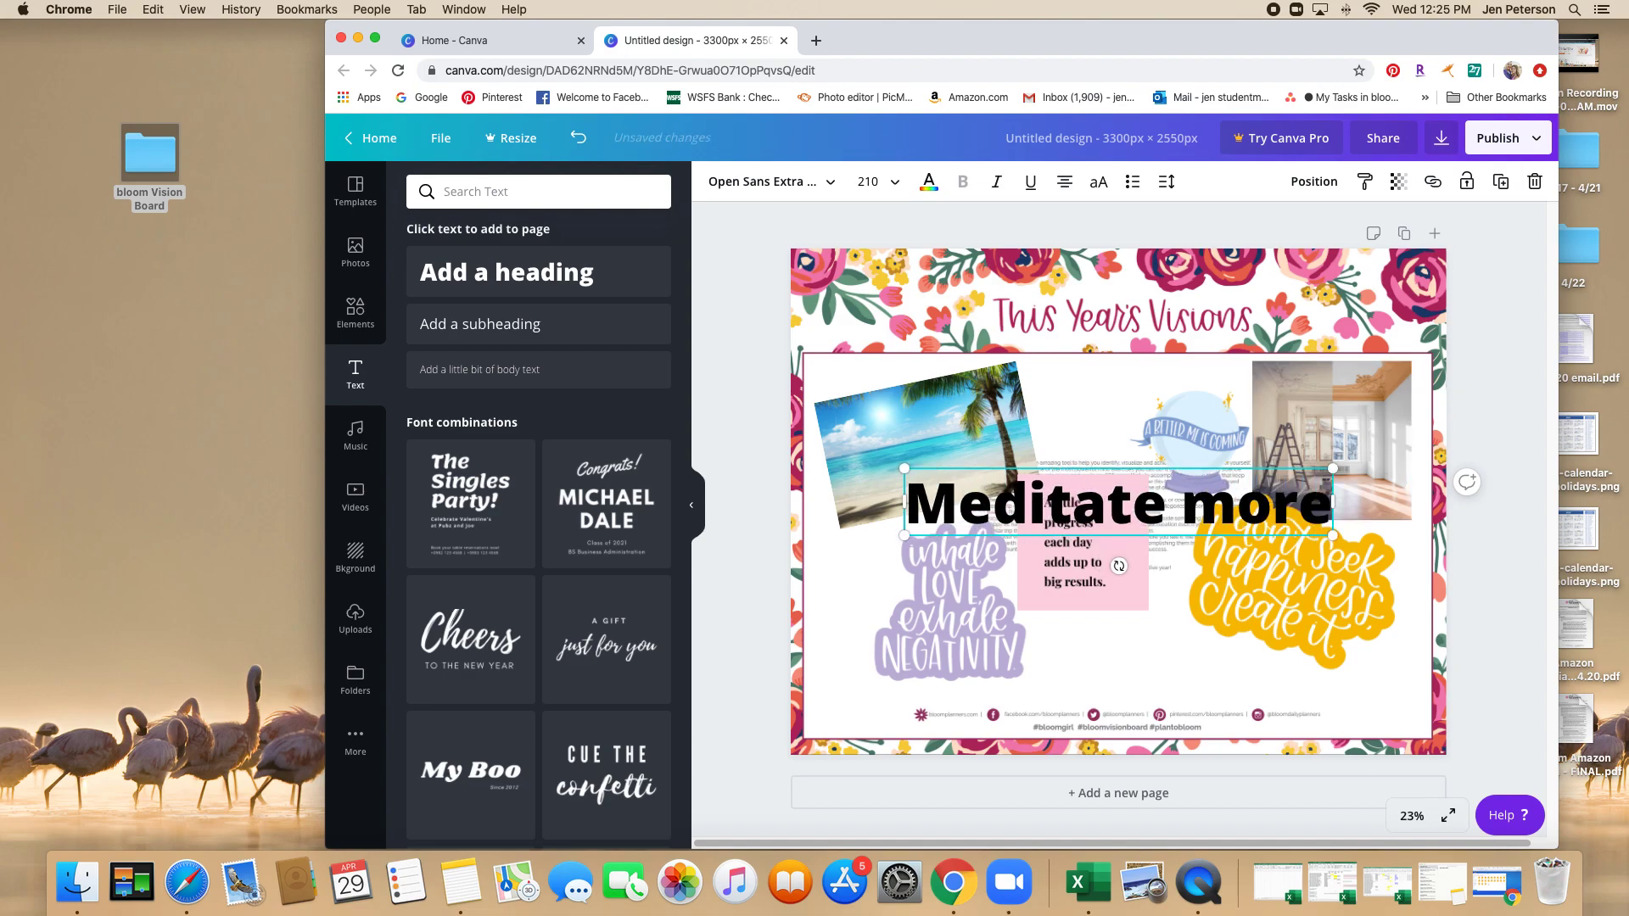
text(!)
Set the "Meditate more!" heading's font to Bukhari Script.
click(999, 497)
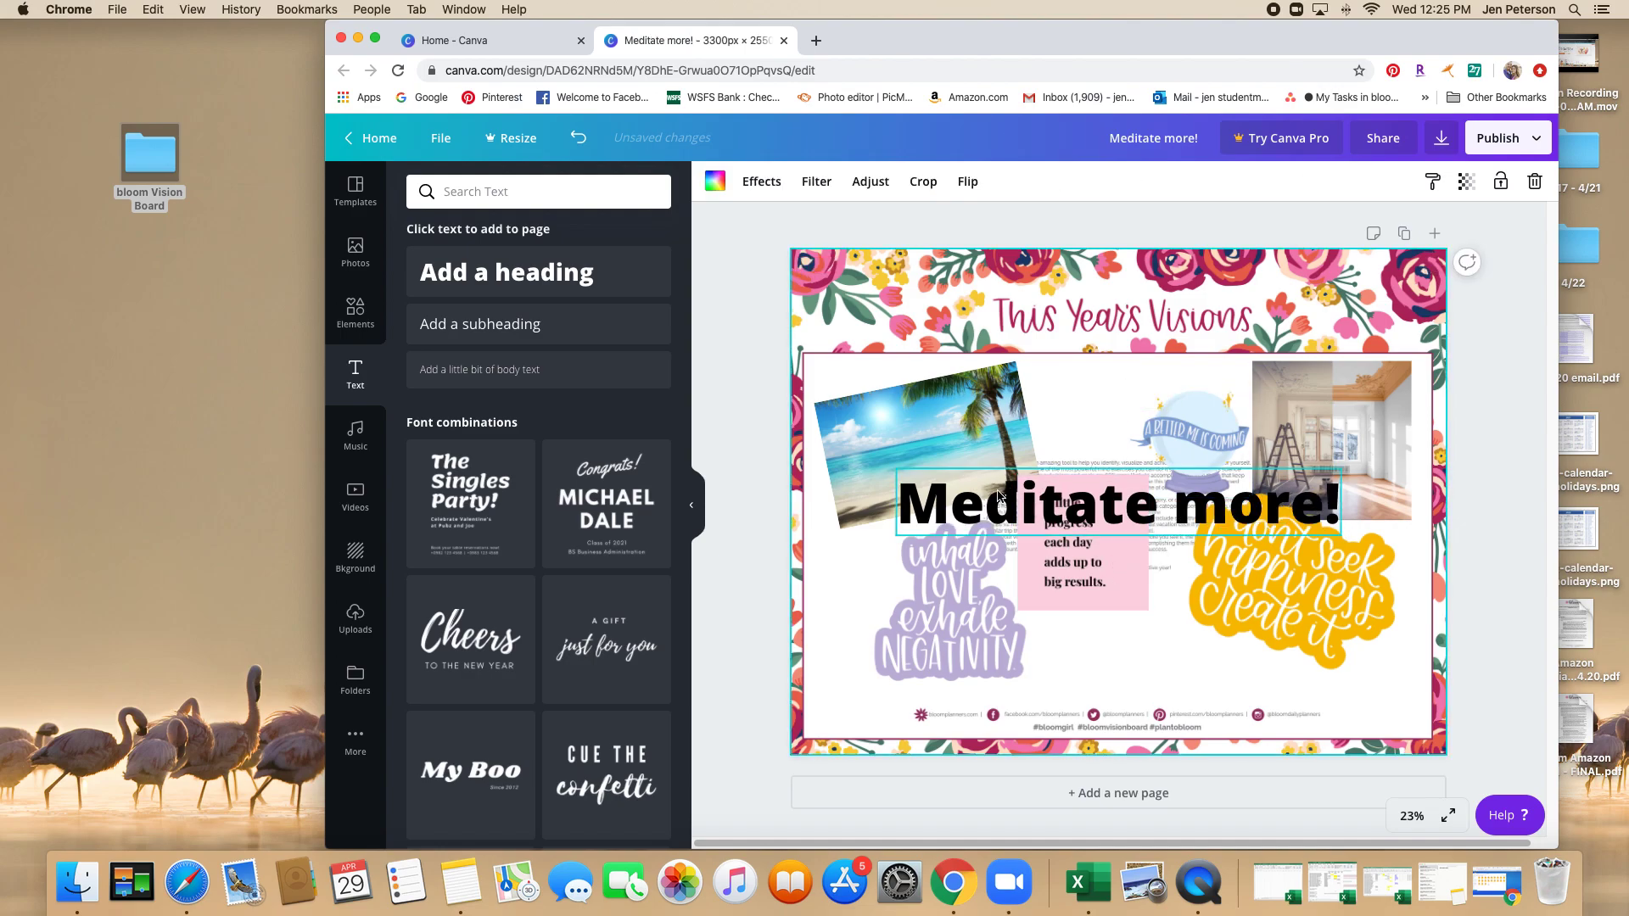
click(999, 497)
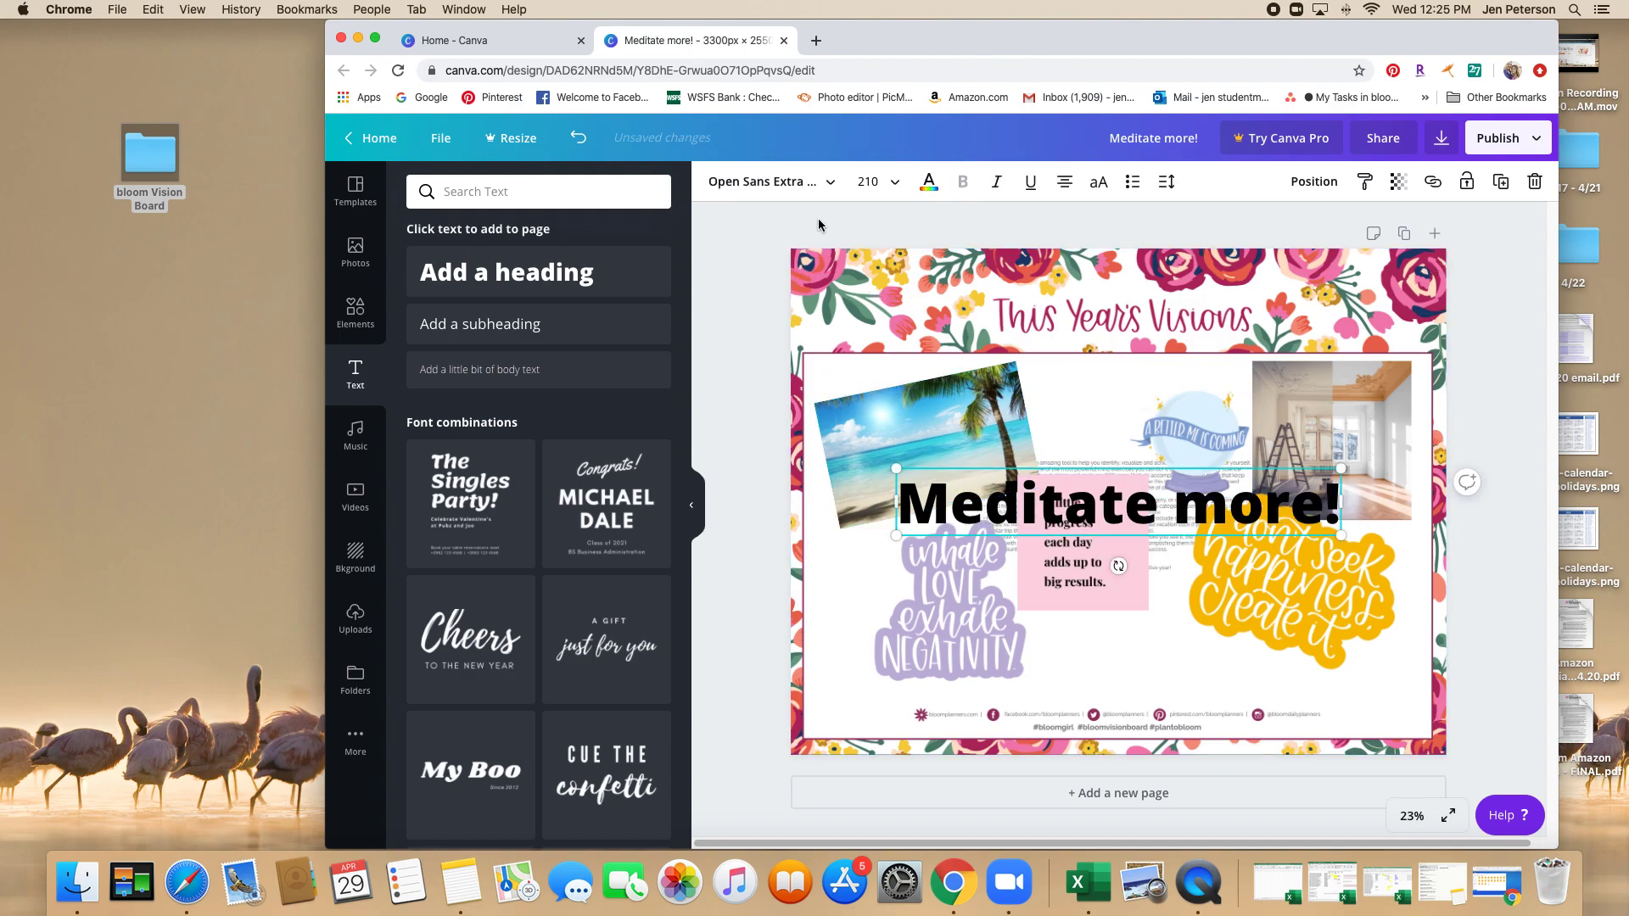
click(829, 186)
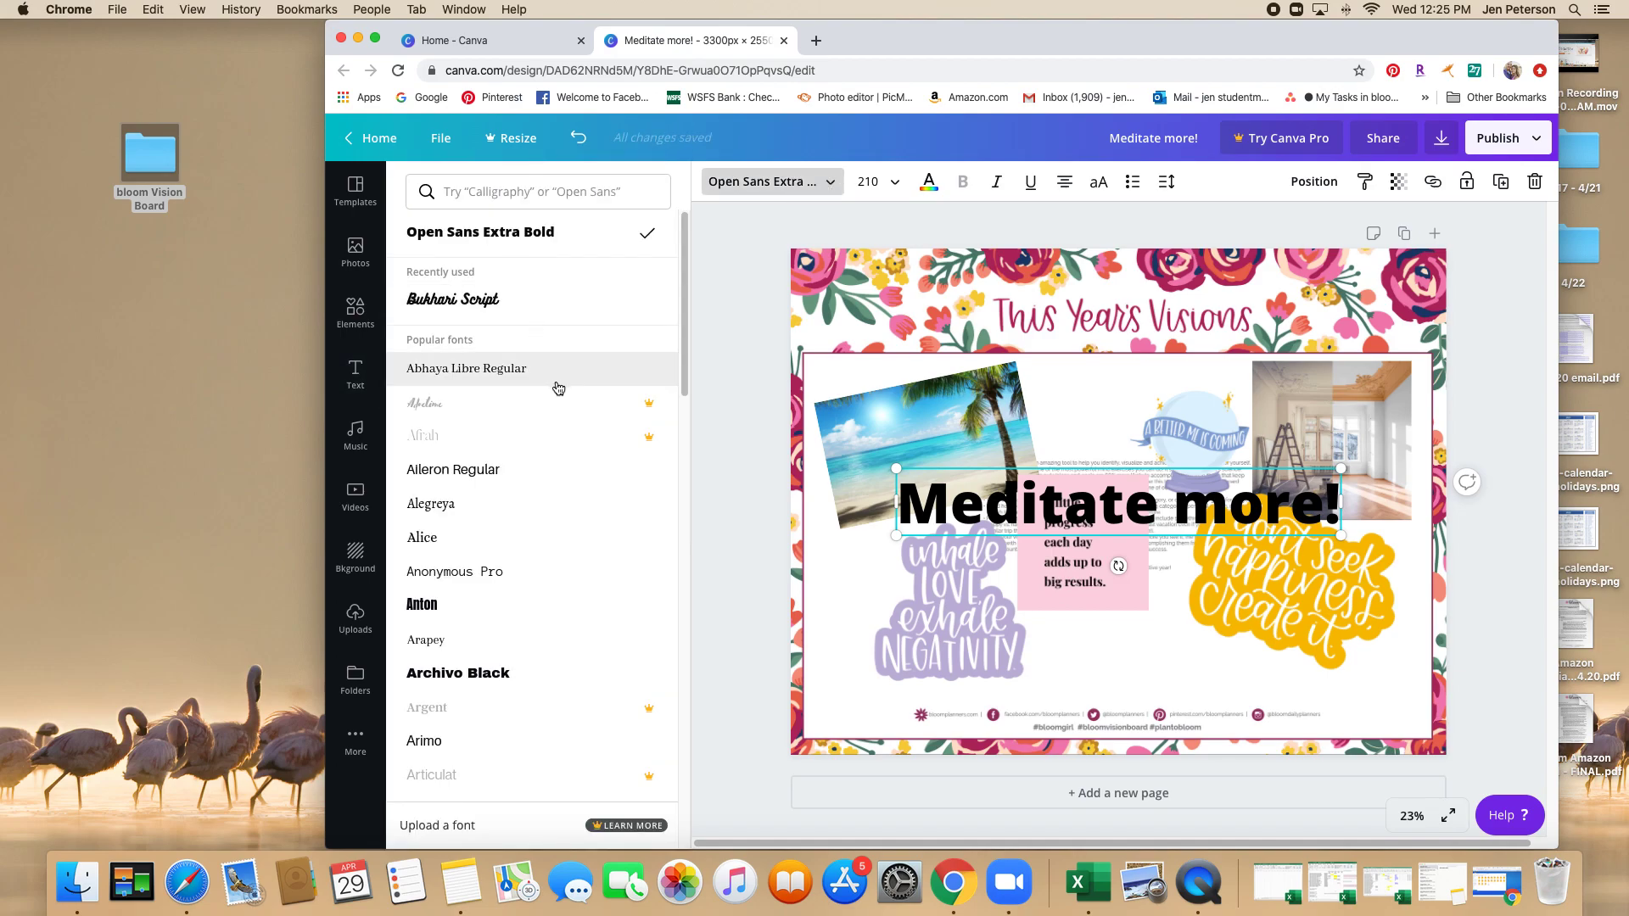
scroll(551, 382, down, 1)
scroll(557, 389, down, 20)
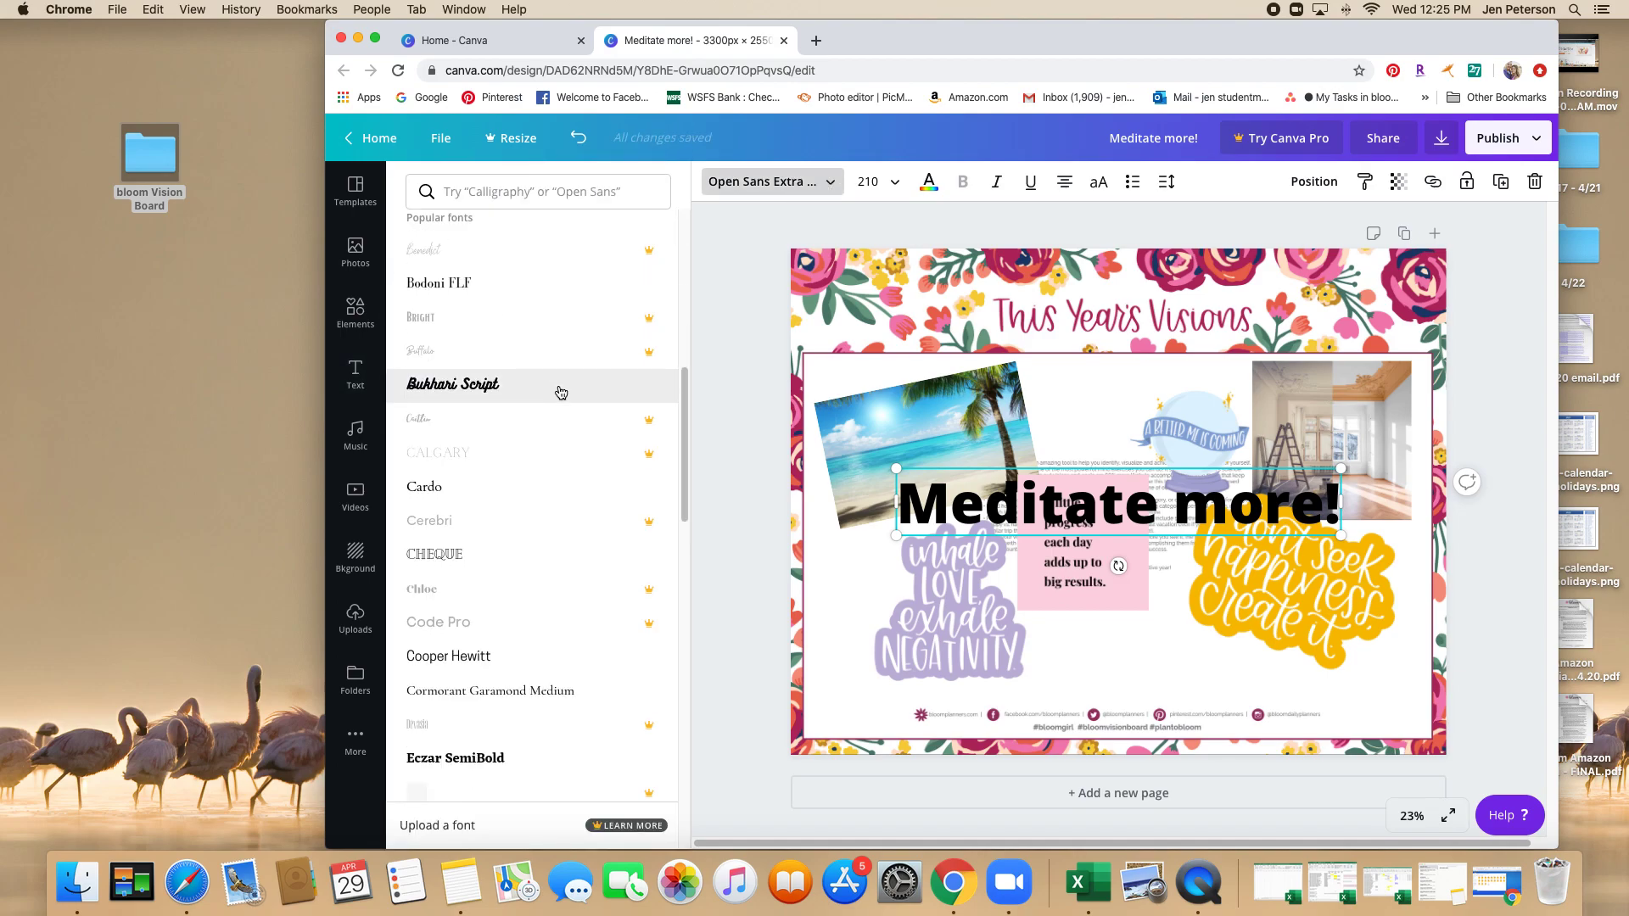
scroll(556, 391, down, 5)
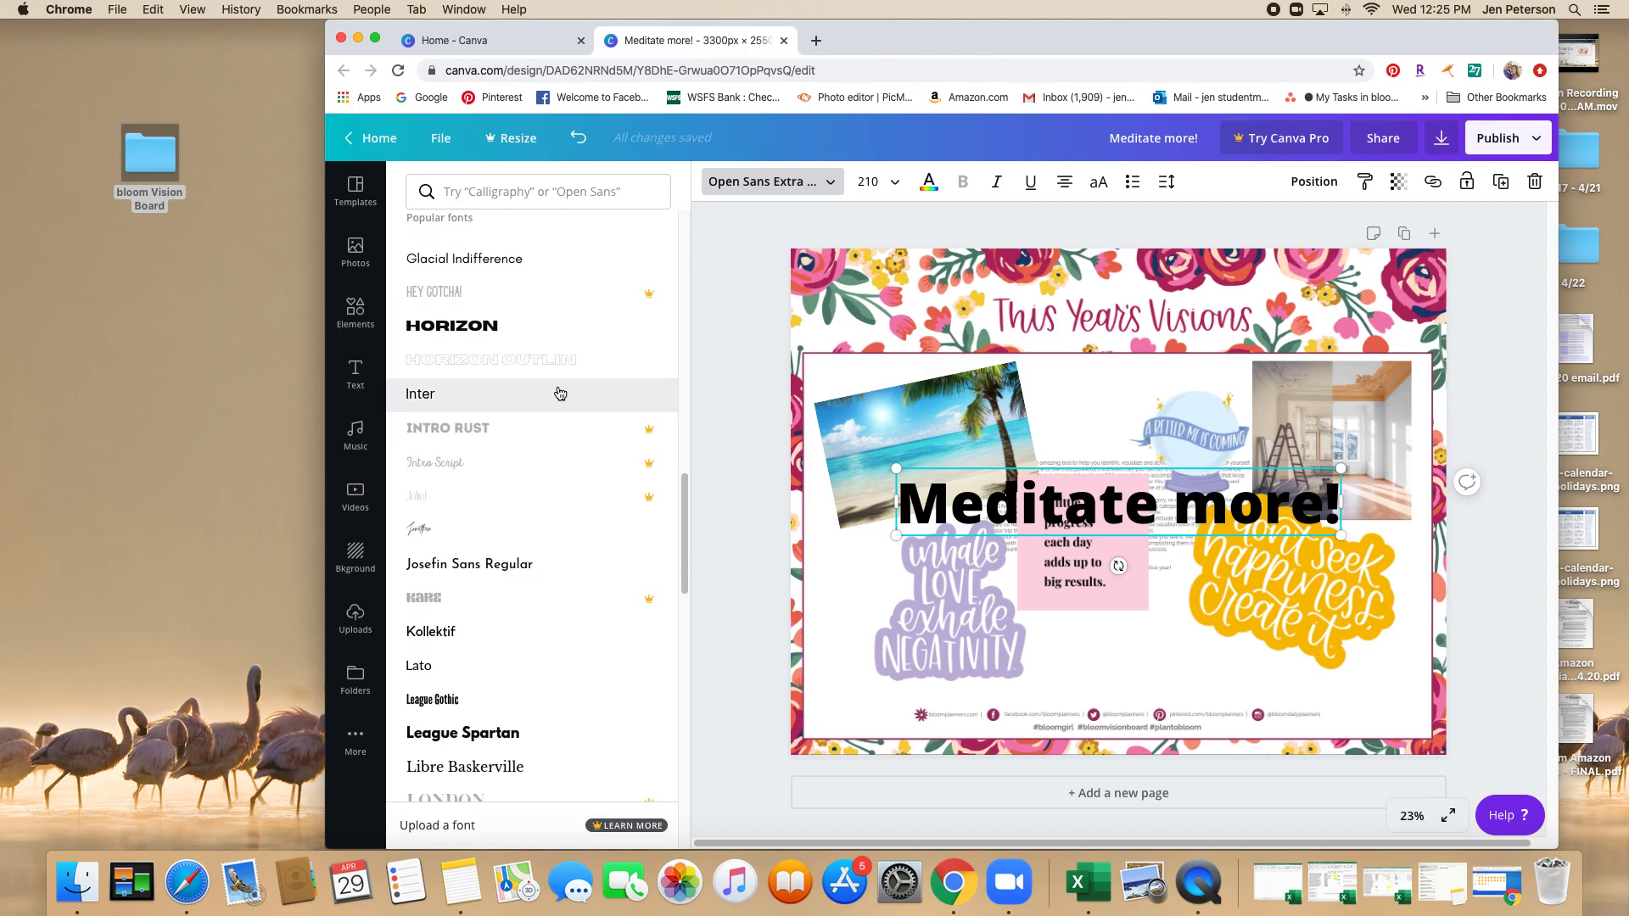
scroll(550, 387, up, 3)
scroll(550, 388, up, 15)
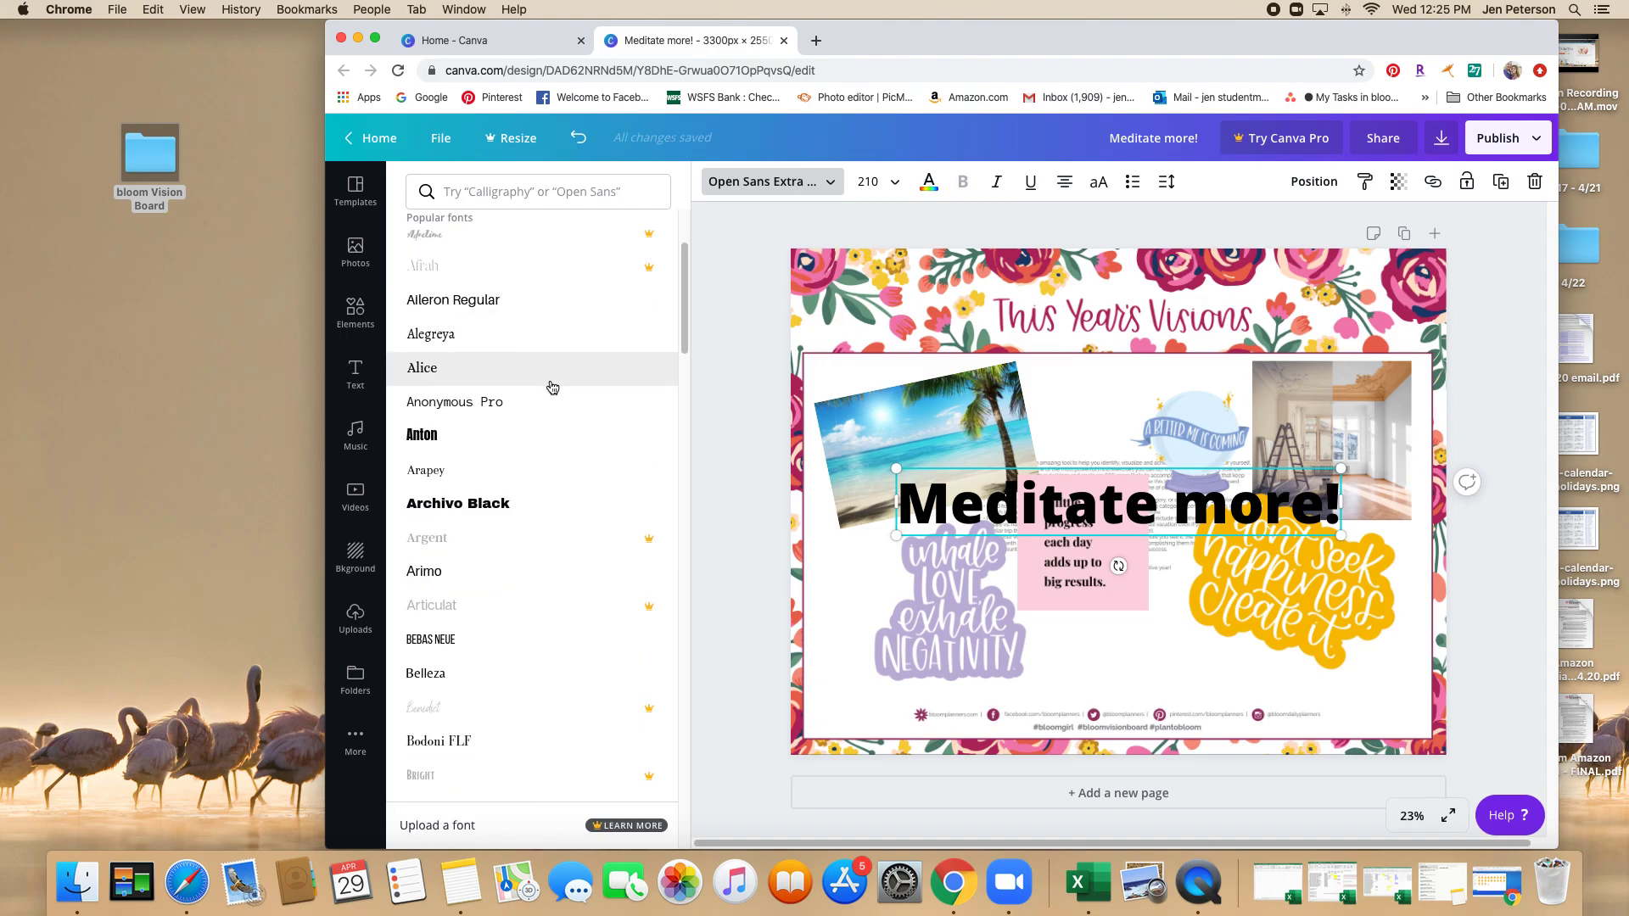
click(501, 307)
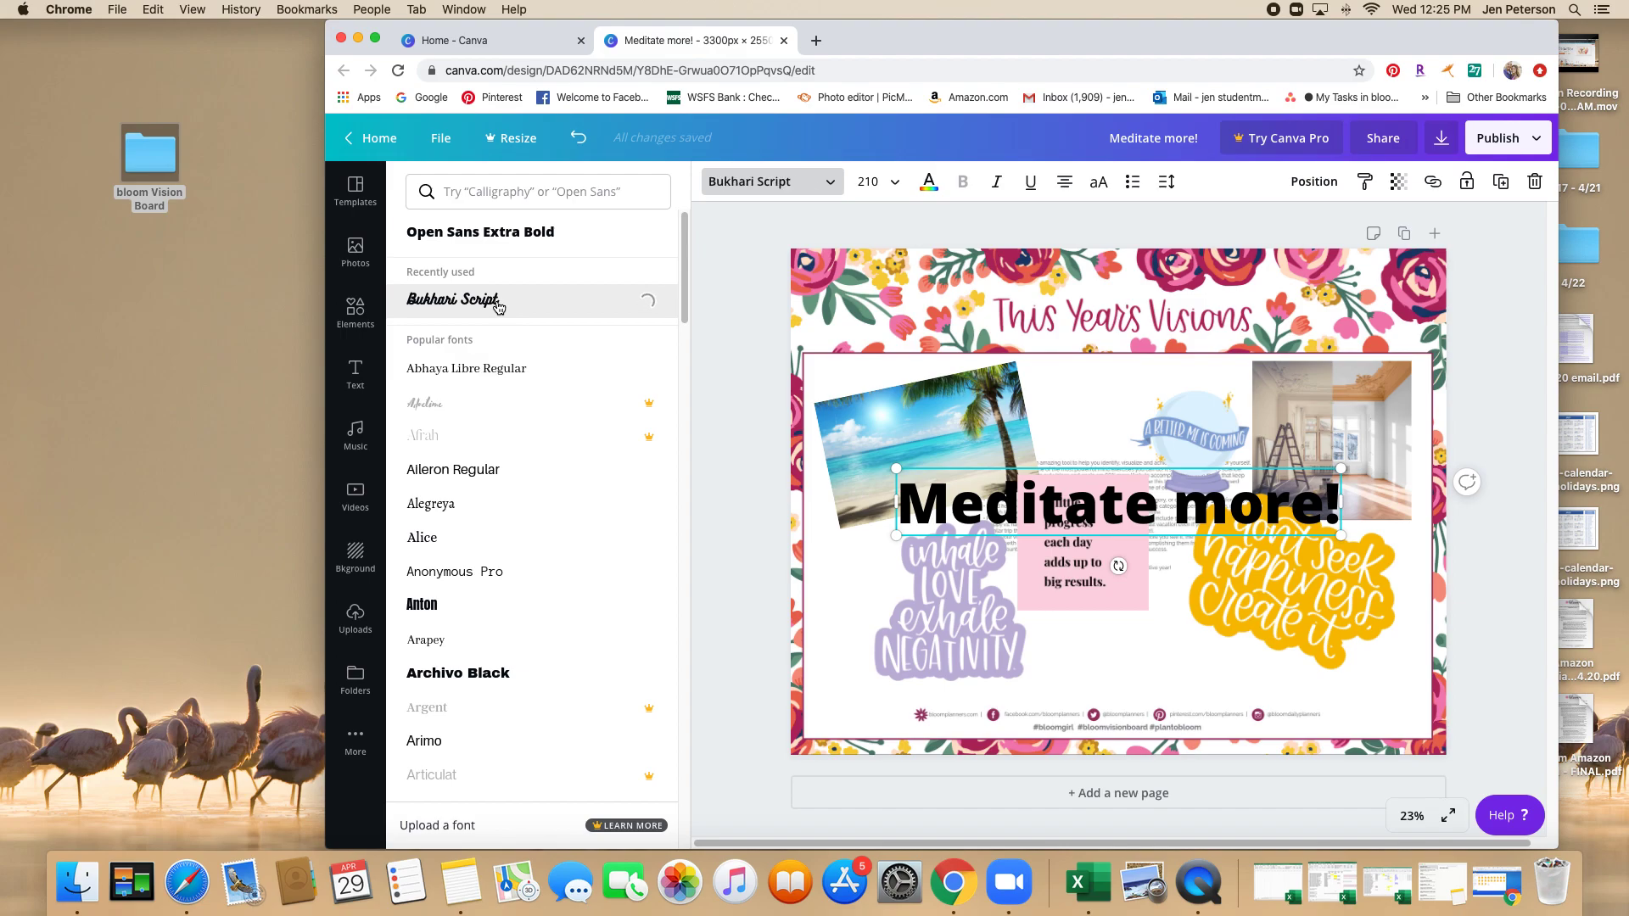
Scale the "Meditate more!" text down to about size 97.4 below the pink quote image and colour it light purple.
drag(1314, 469, 1105, 504)
drag(978, 566, 1098, 666)
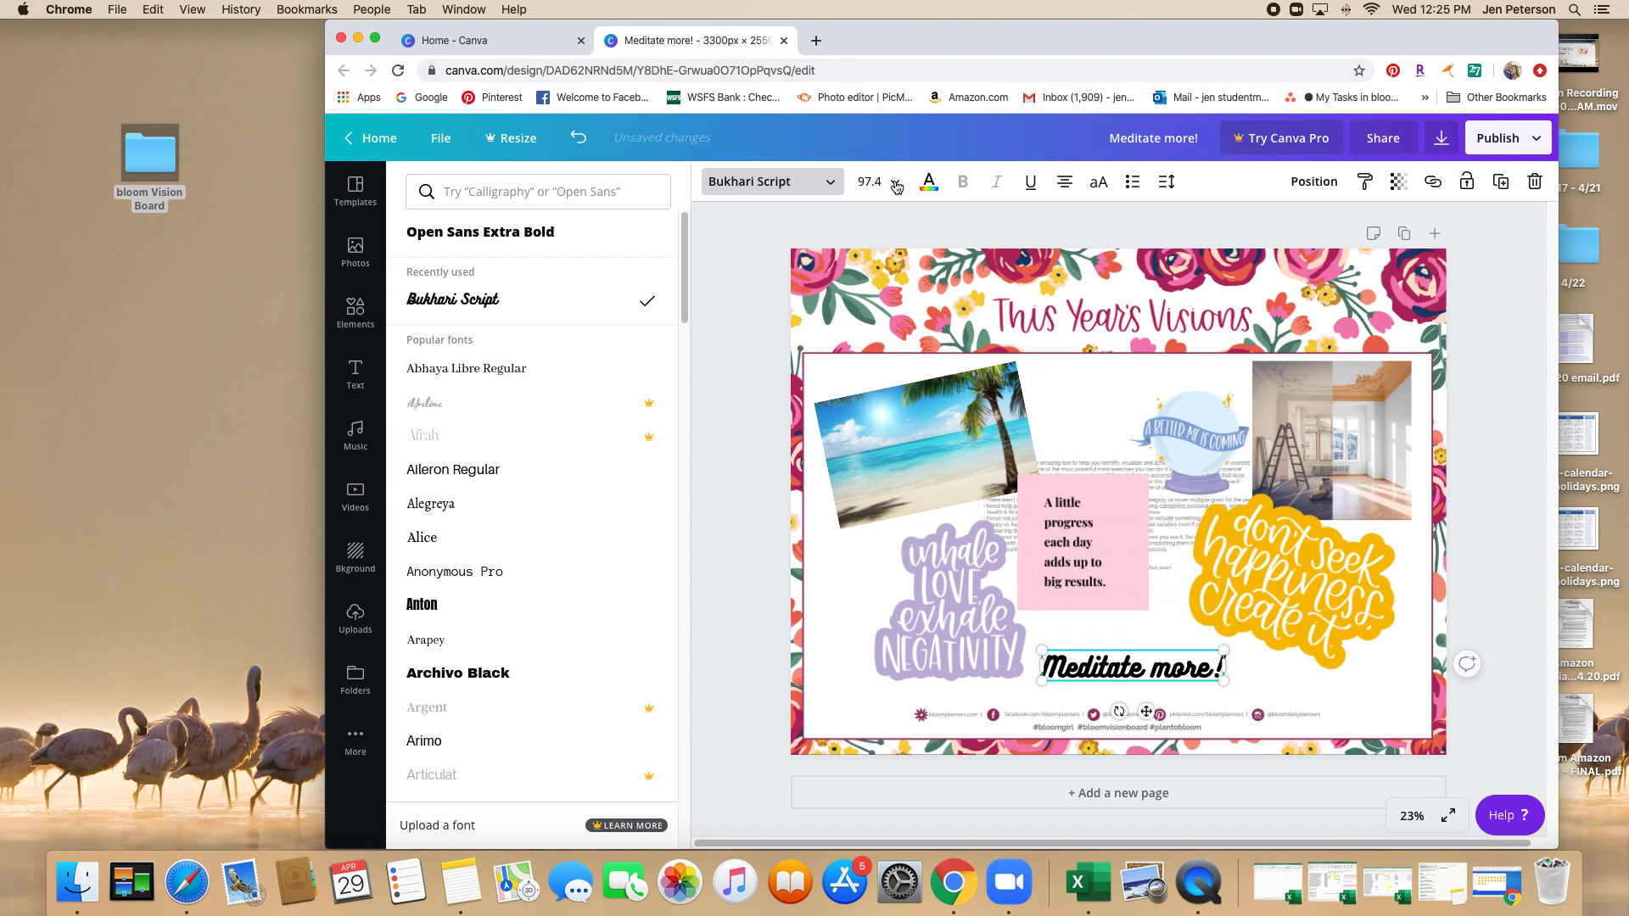
click(930, 183)
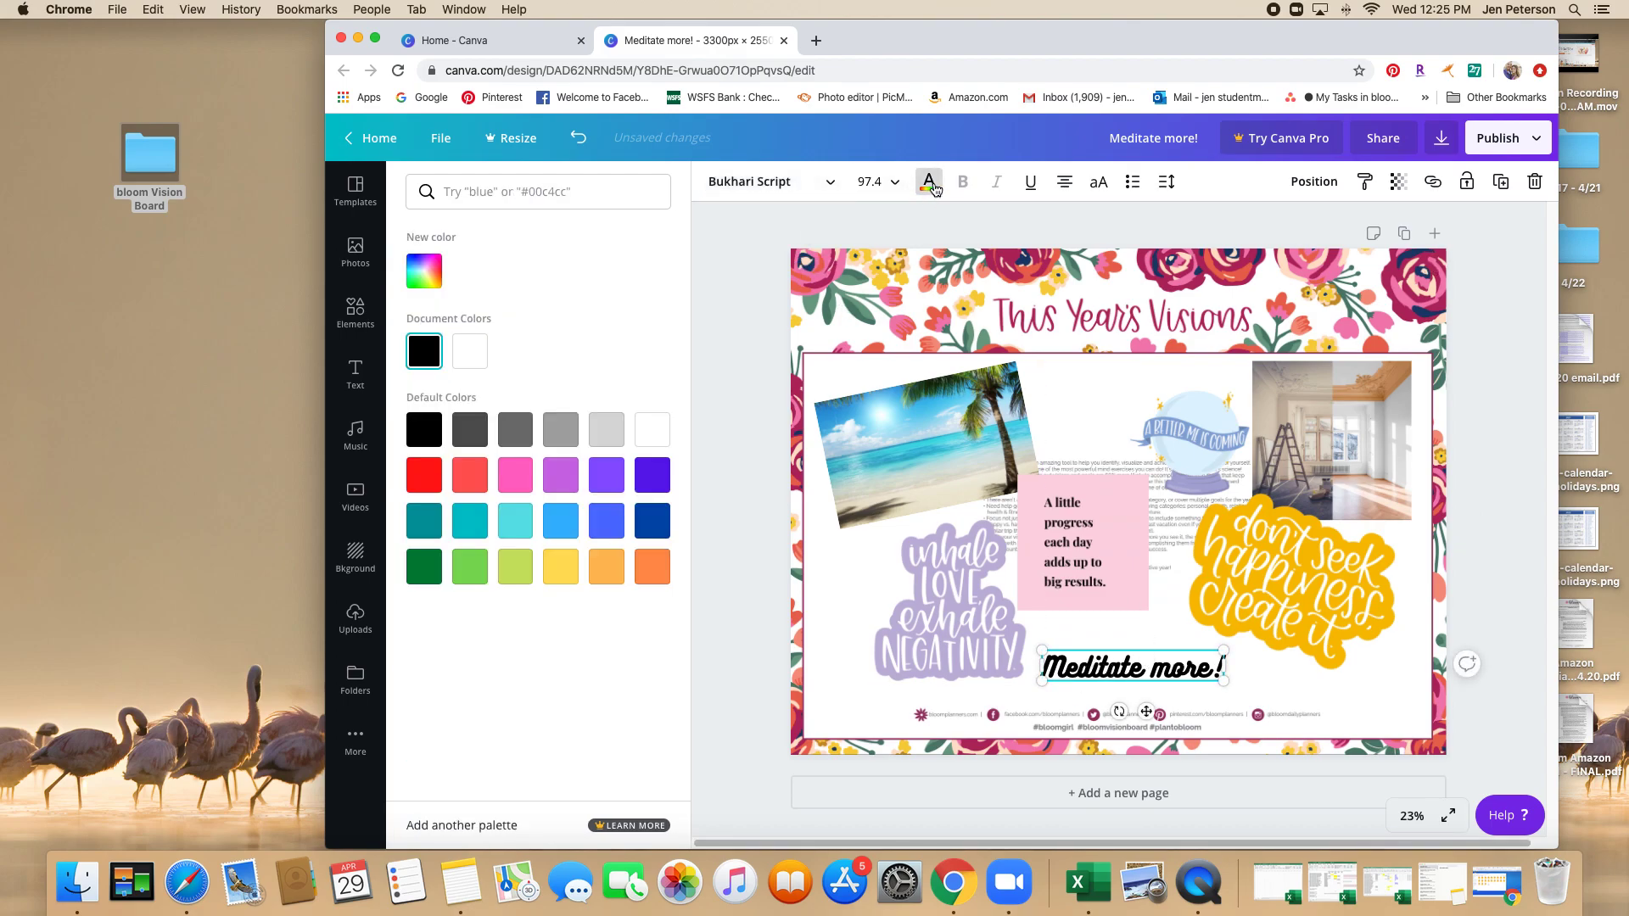
click(562, 477)
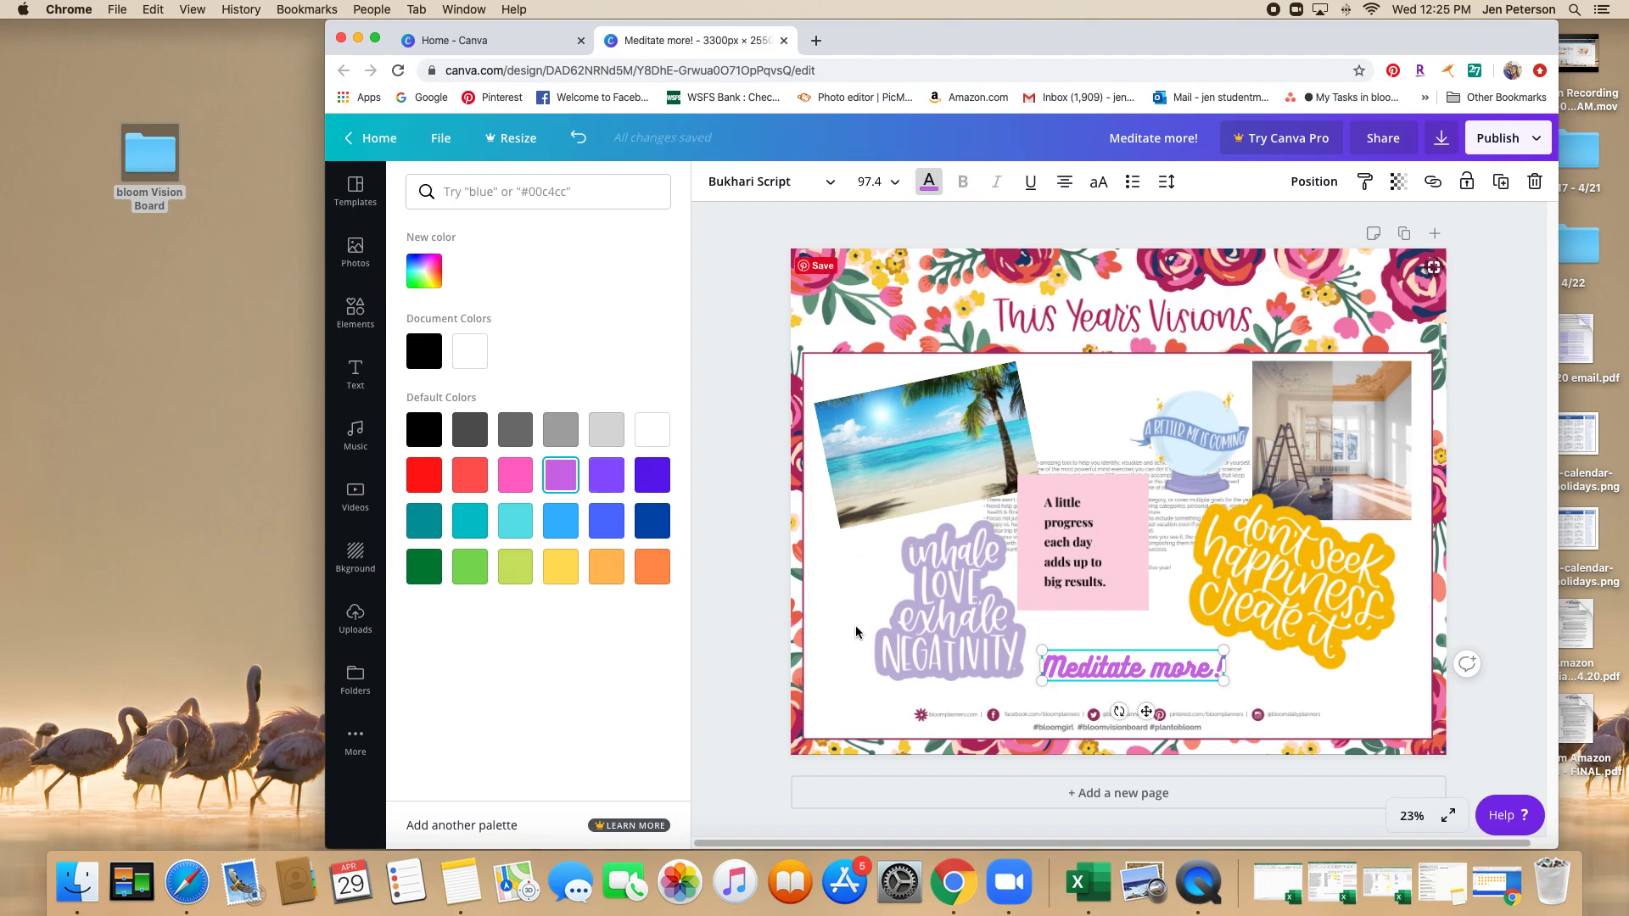
click(825, 618)
click(1094, 647)
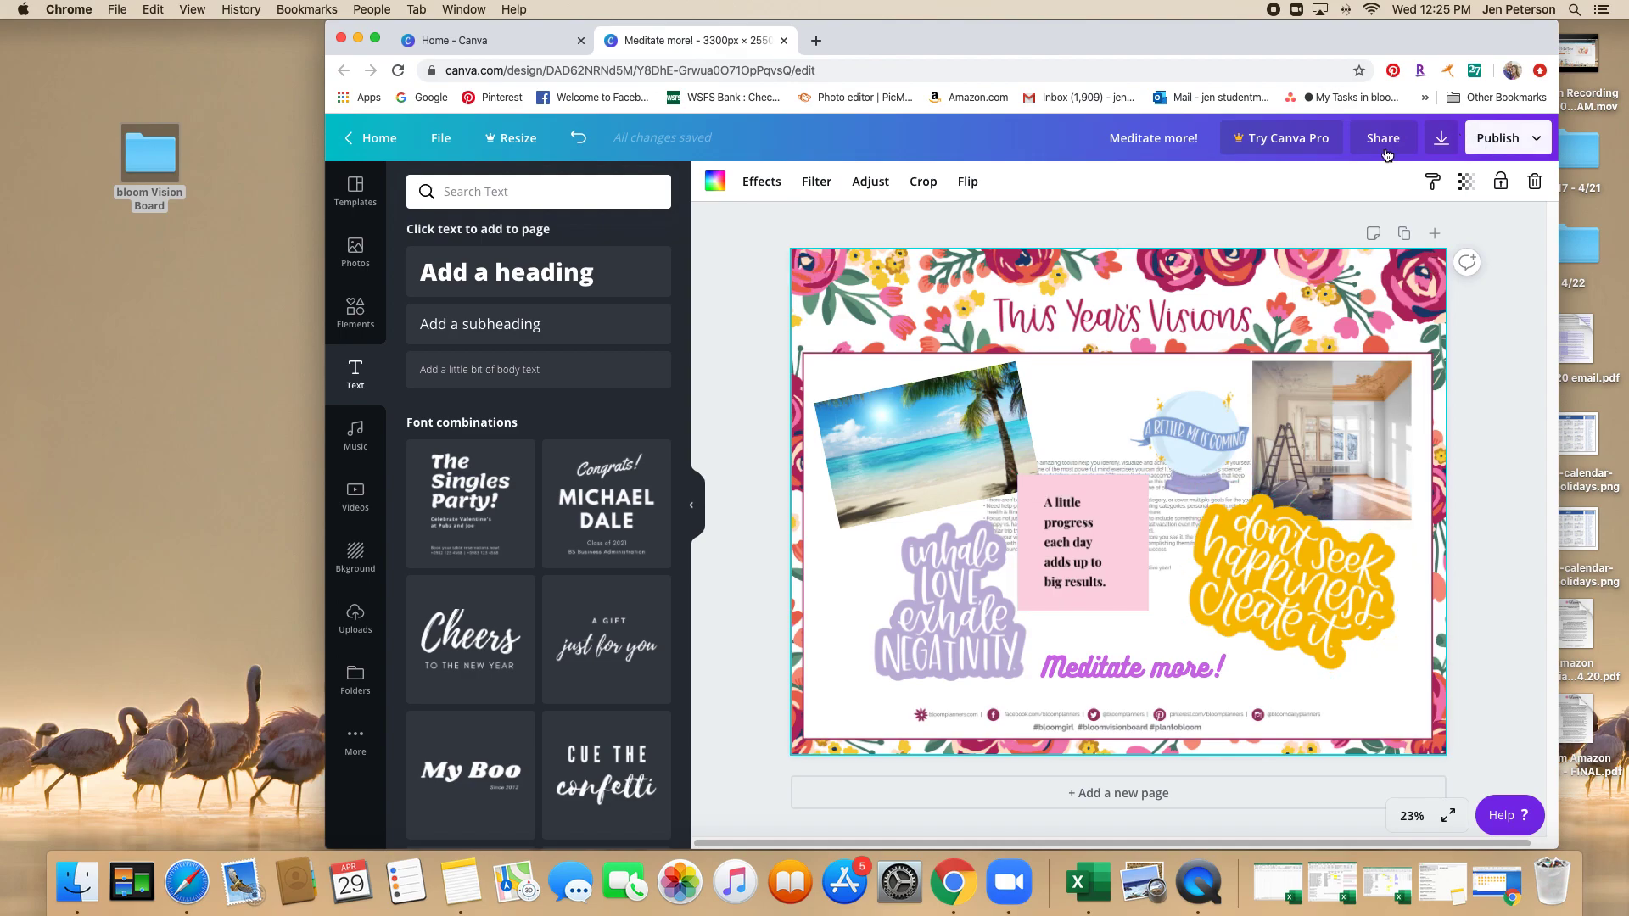
Rename the design to the owner's first name in possessive form followed by "Vision Board 2020".
click(1169, 140)
drag(1103, 138, 1205, 138)
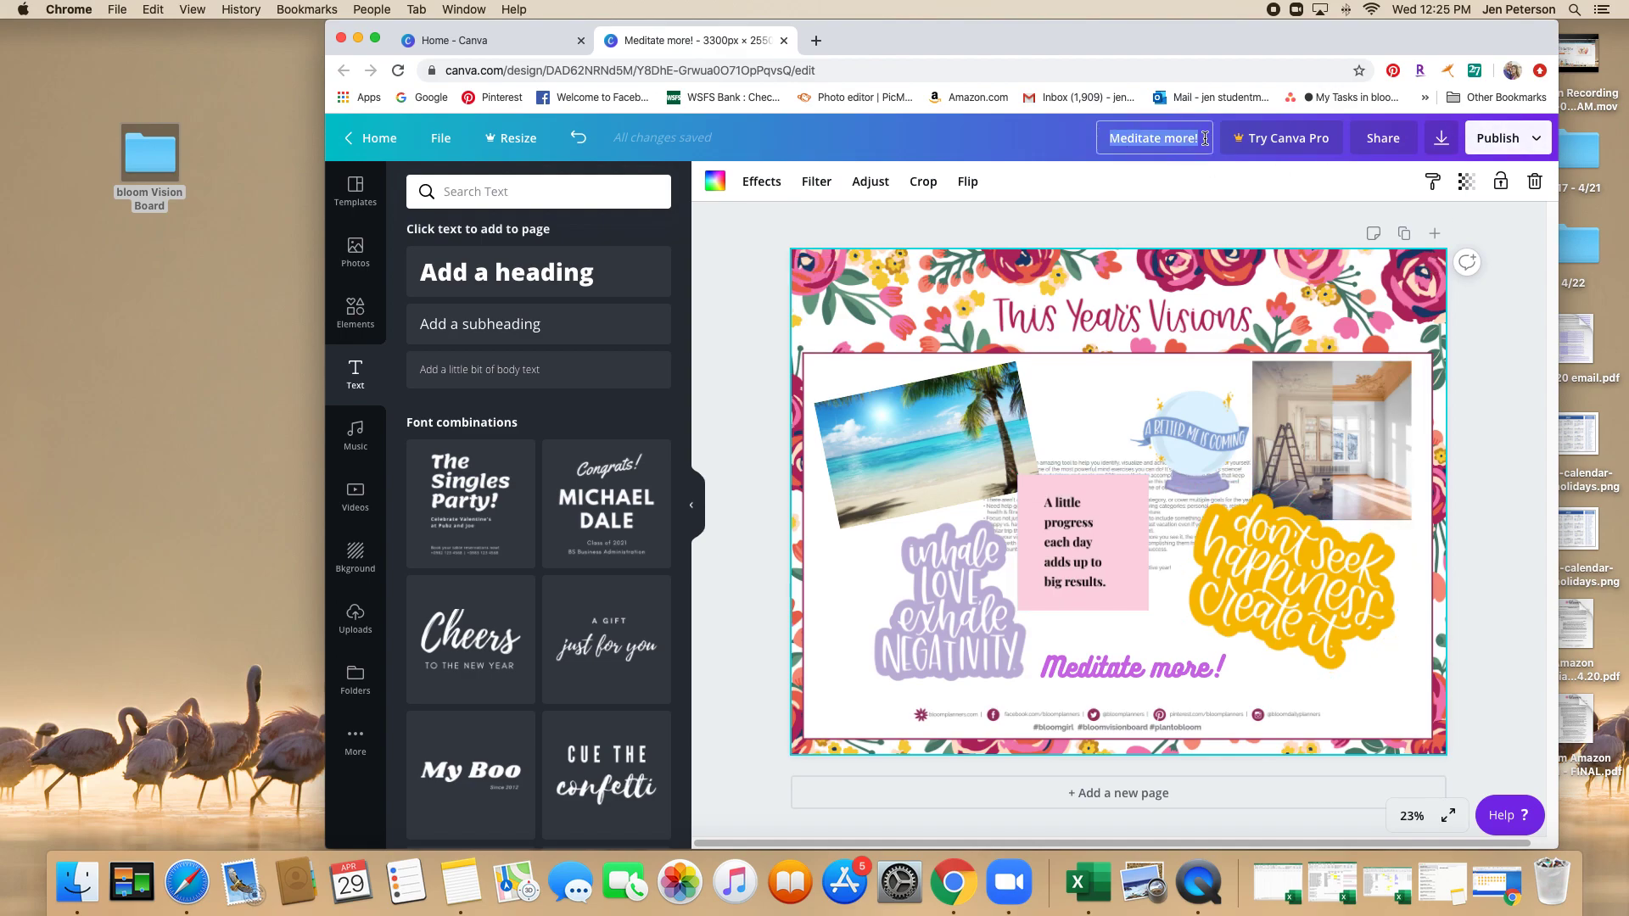
text(Jen's Vision)
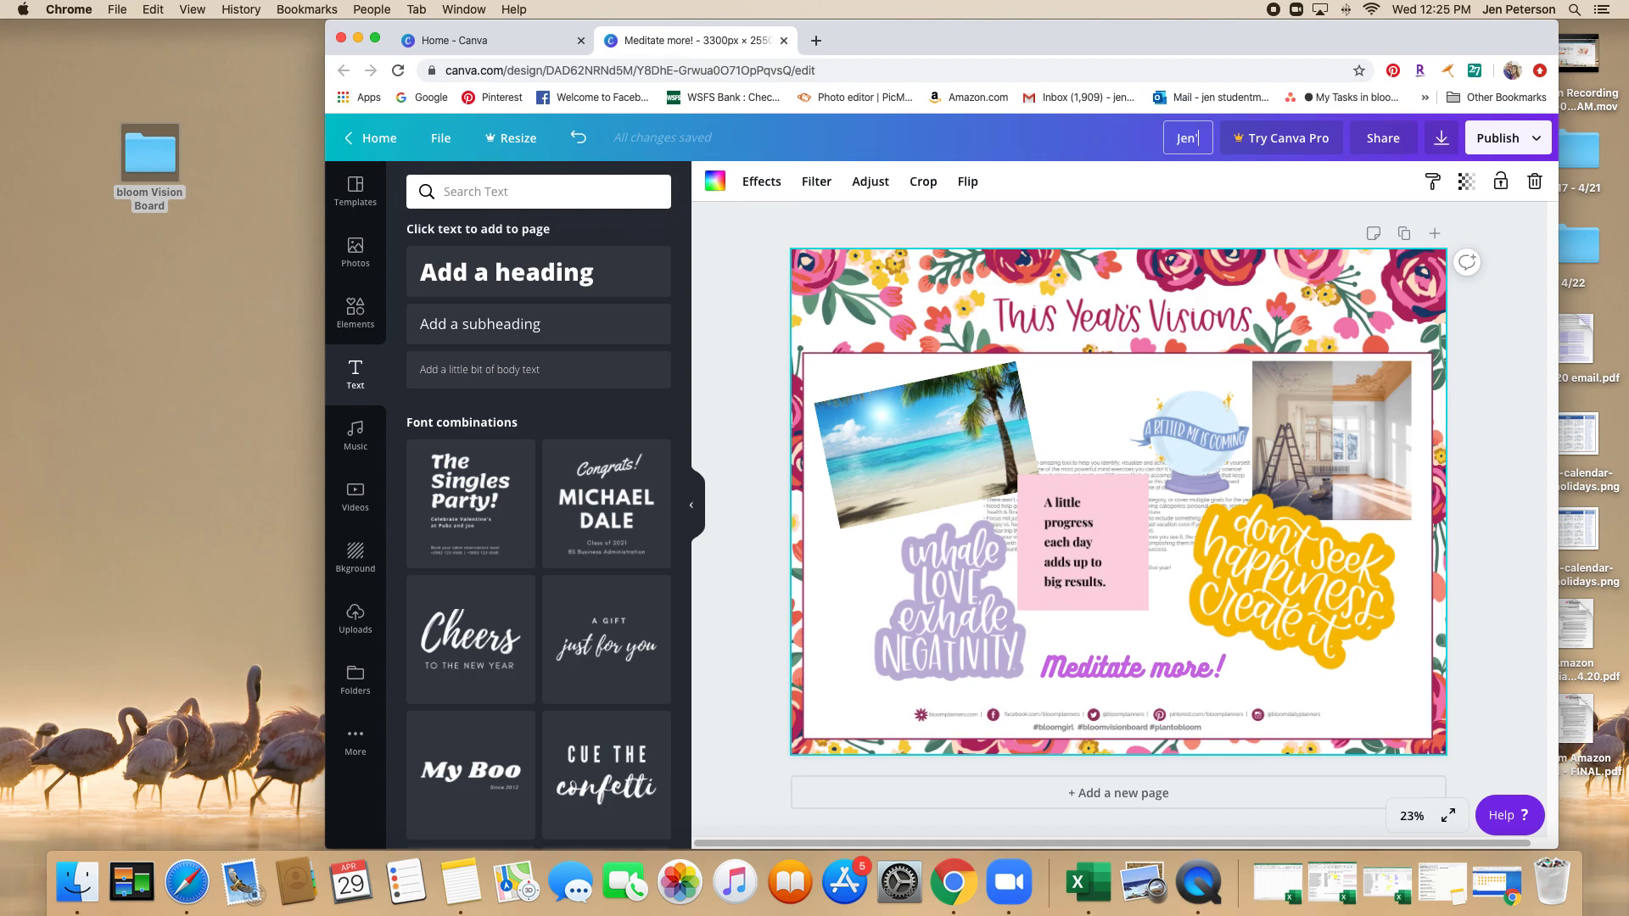
text( Board 2020)
click(1254, 188)
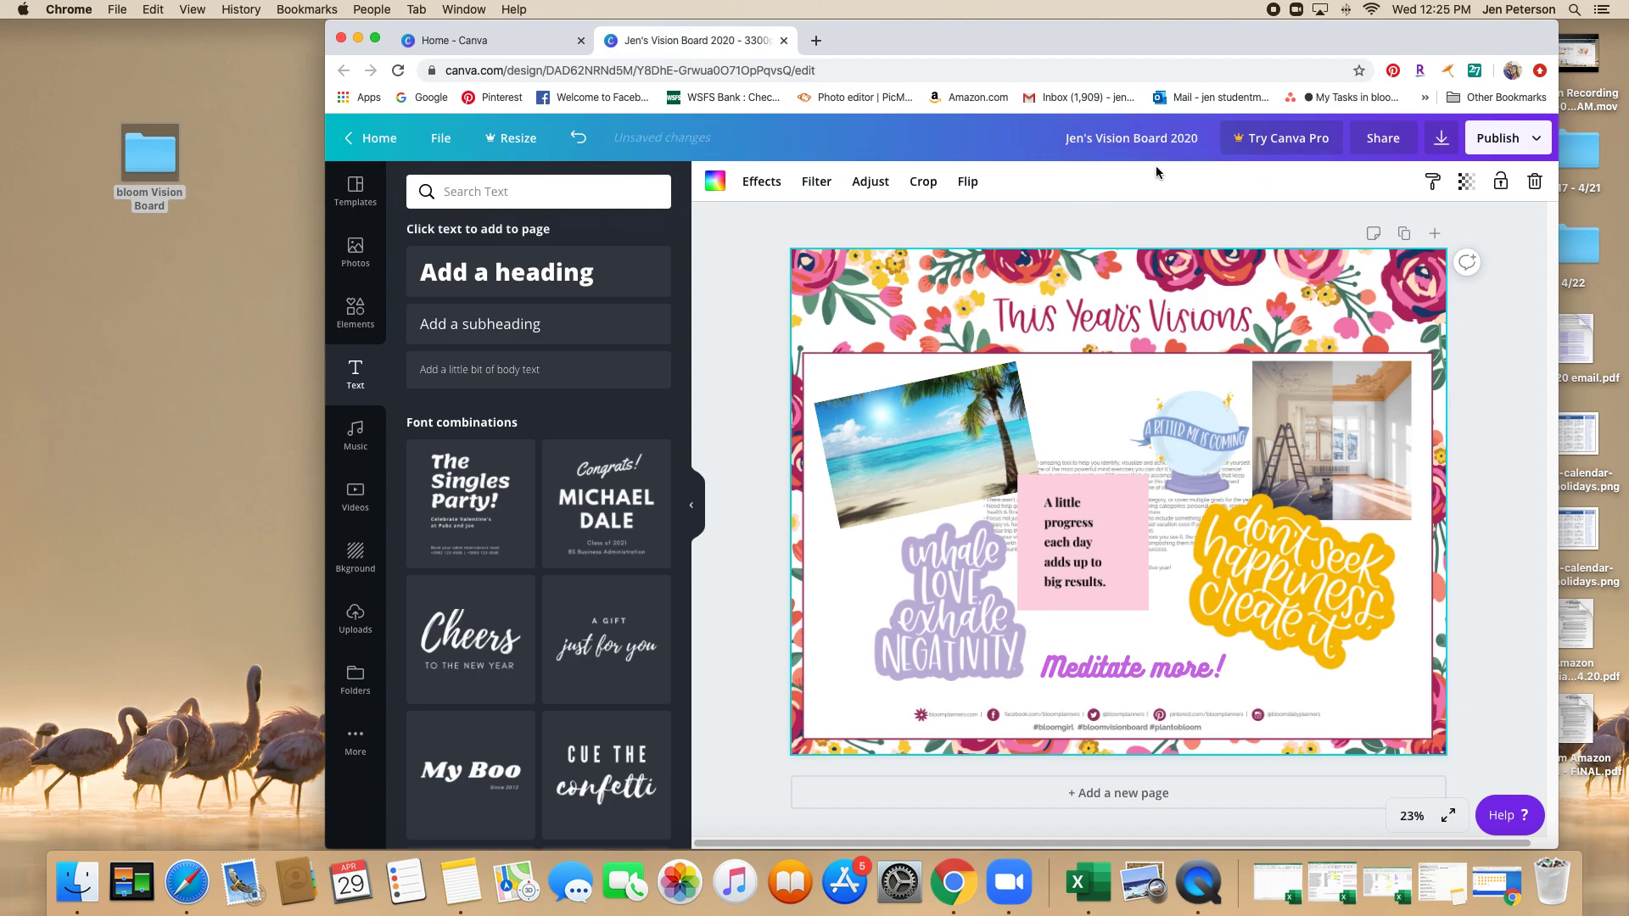
Download the vision board as a PNG, and open the downloaded file in Preview to check it before closing it.
click(1447, 141)
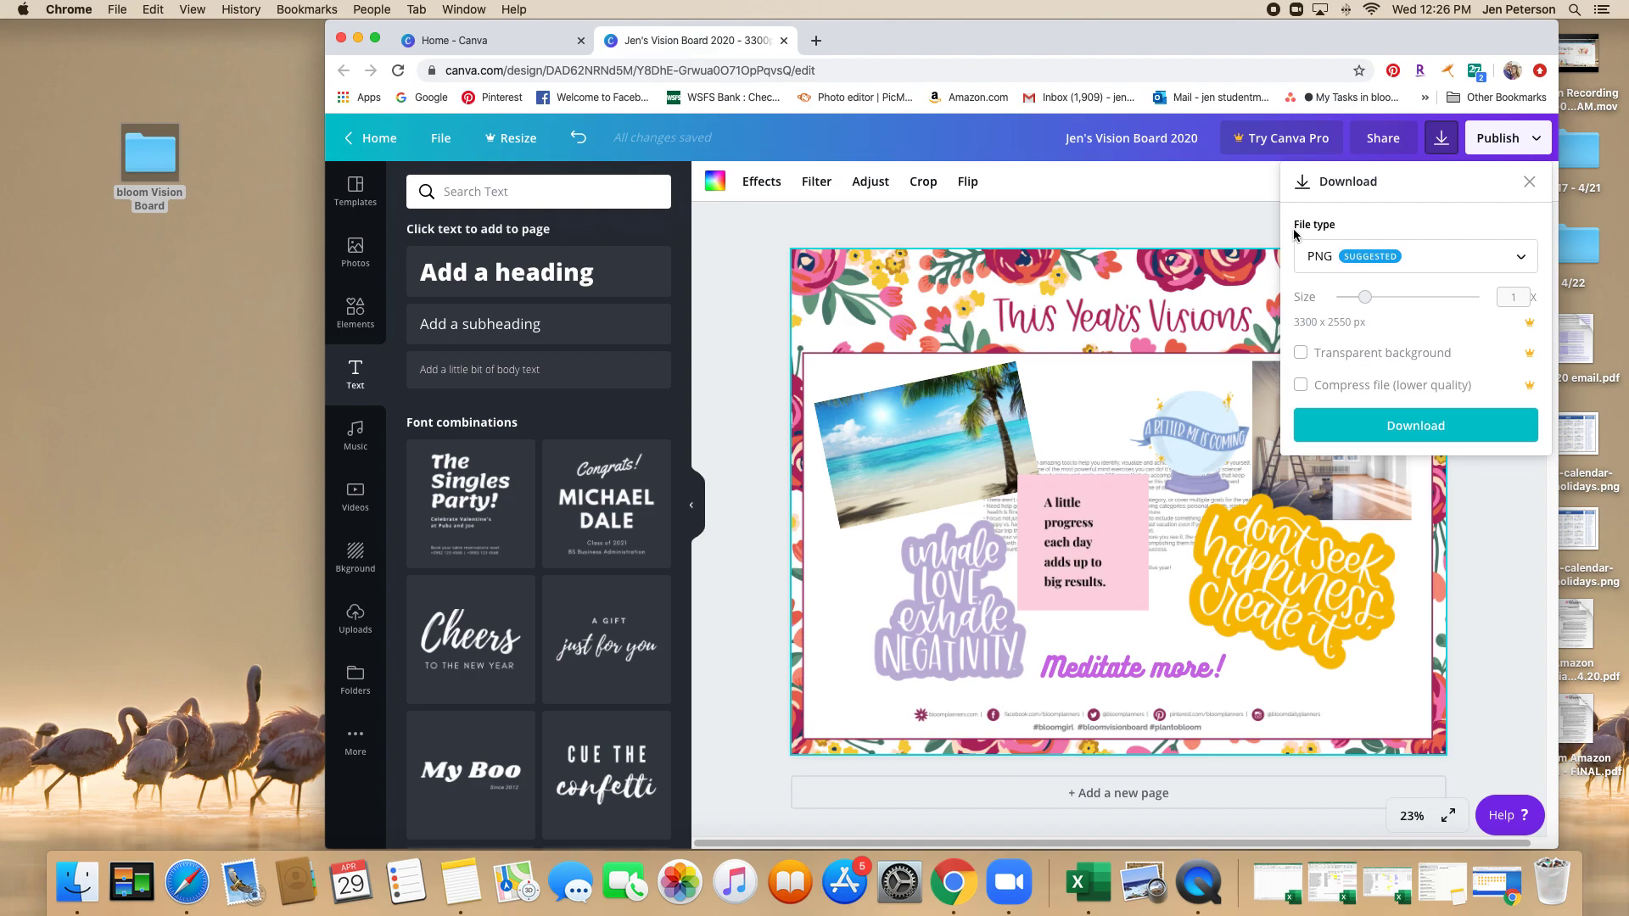
click(1414, 431)
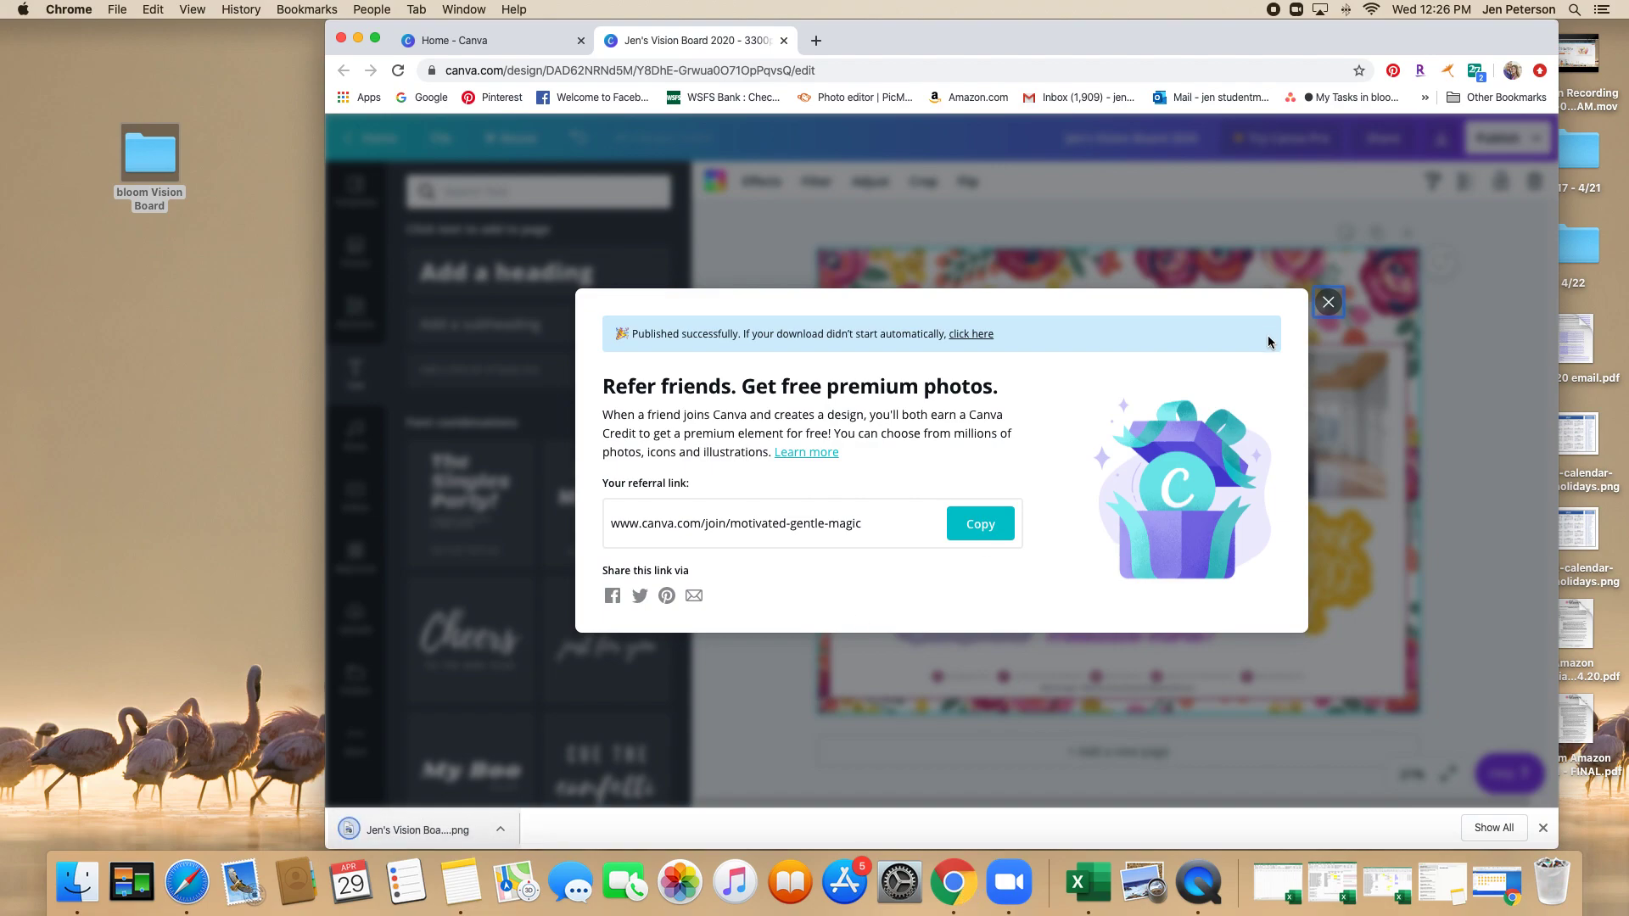
click(1328, 302)
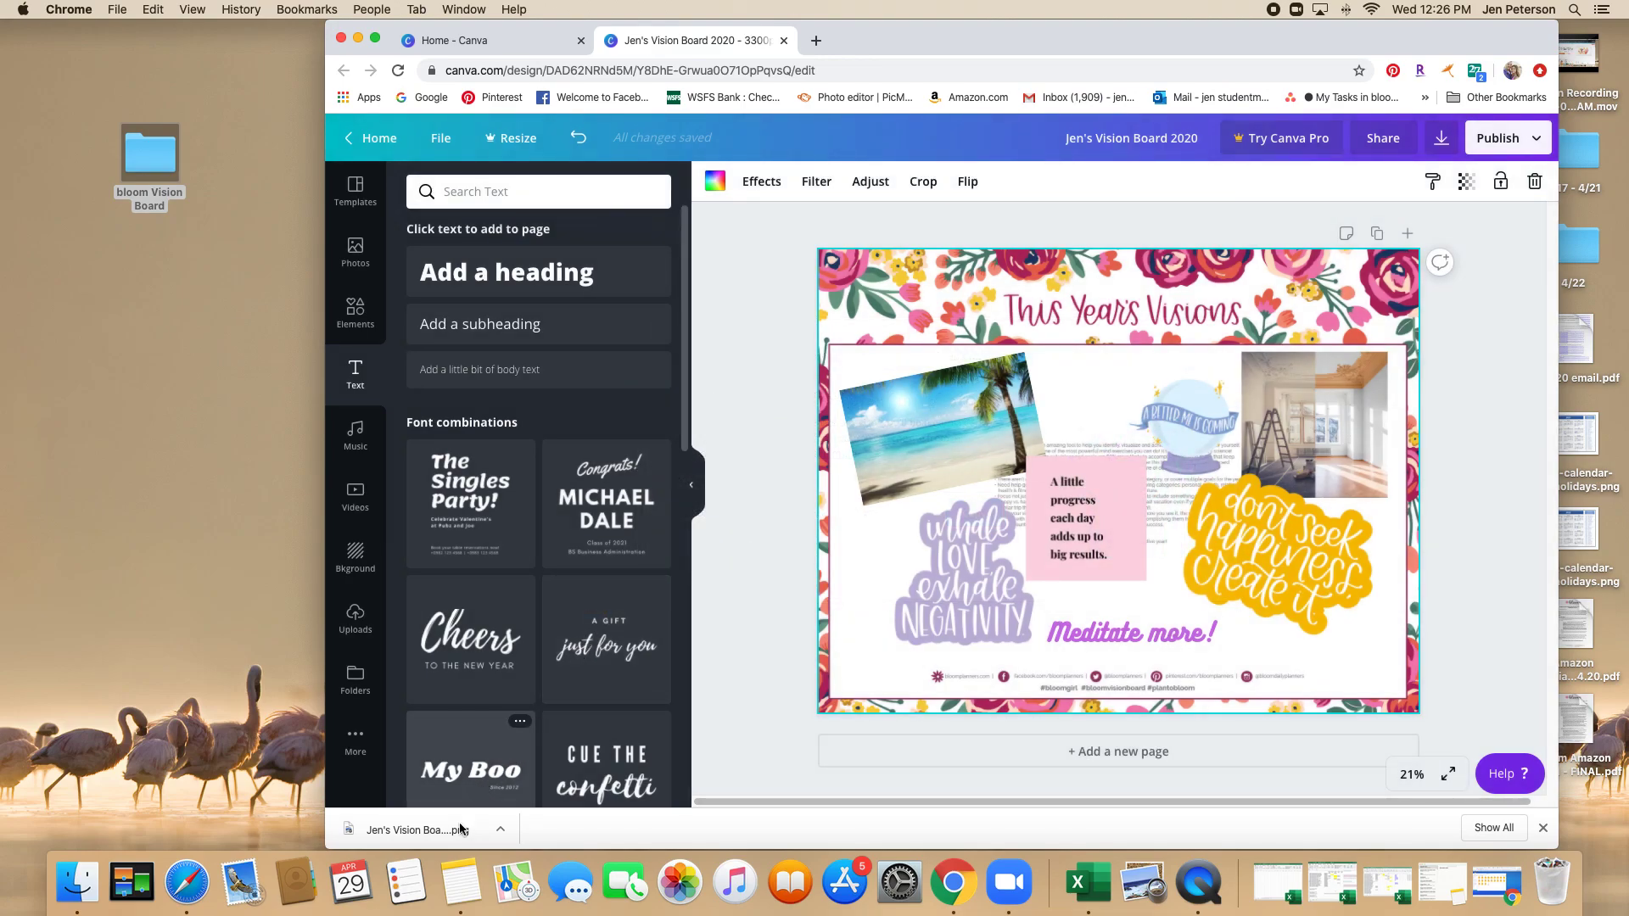
click(463, 823)
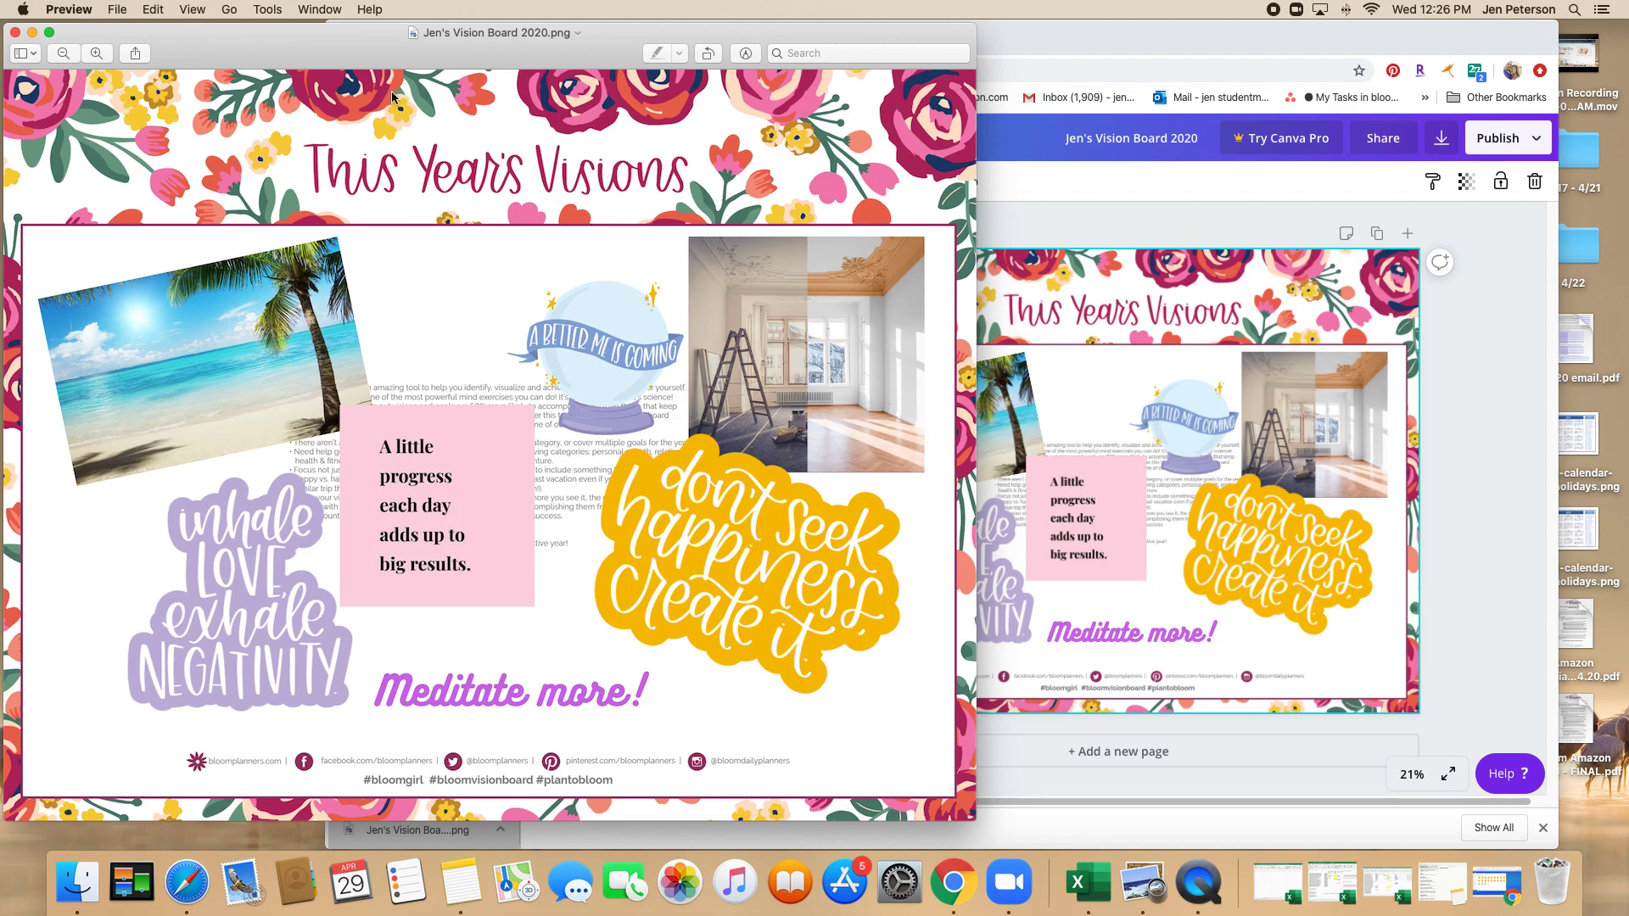
click(15, 32)
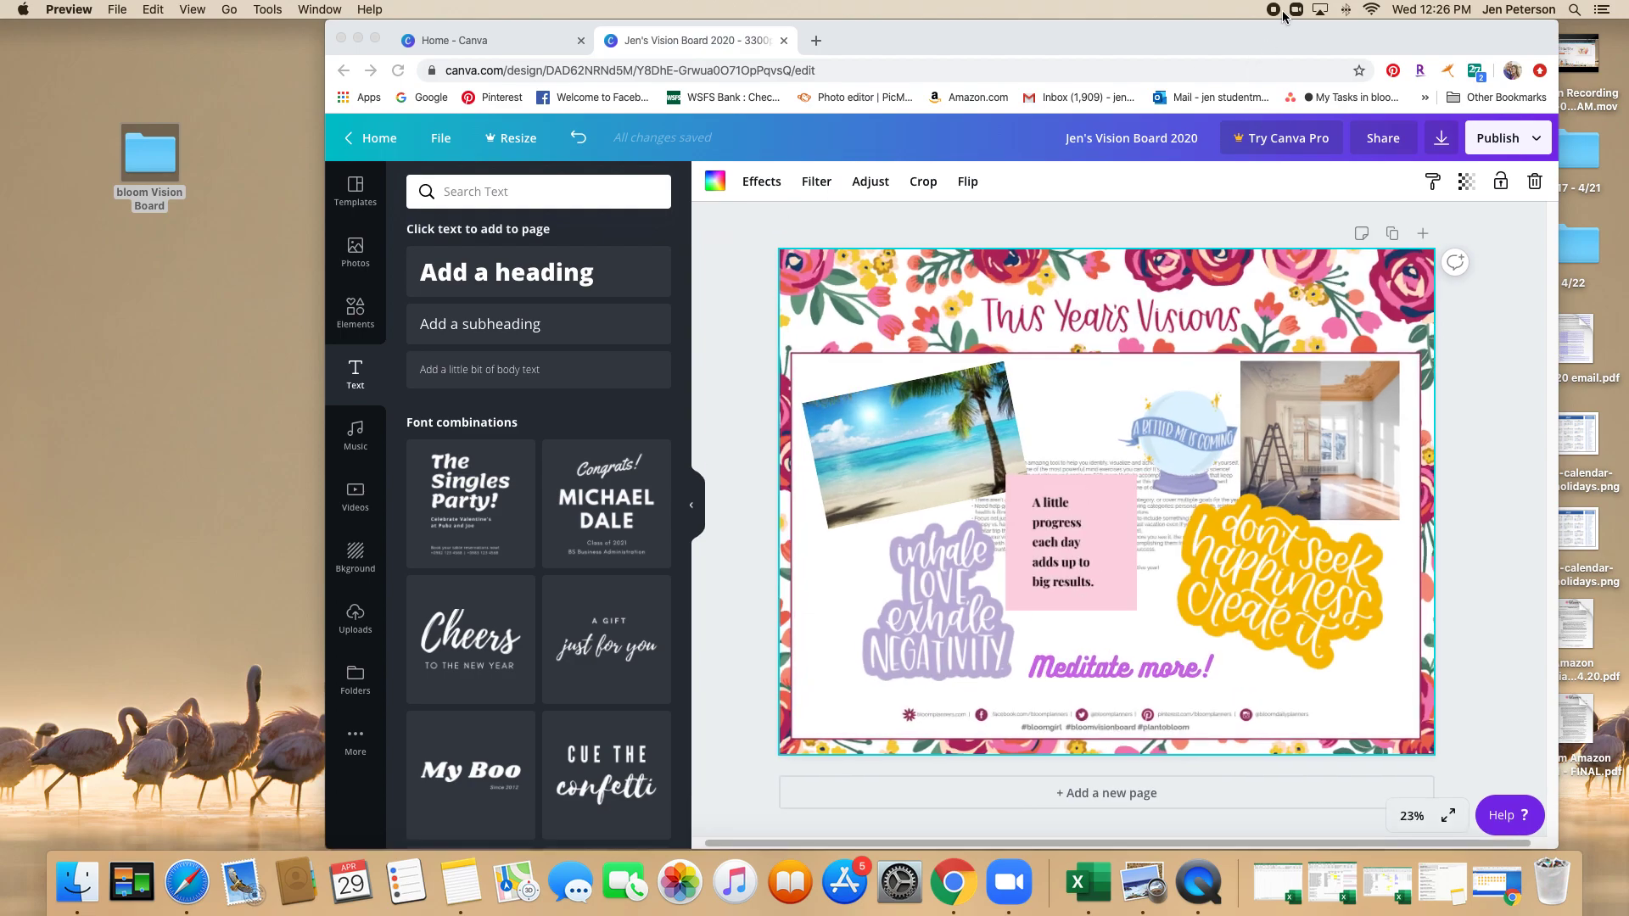